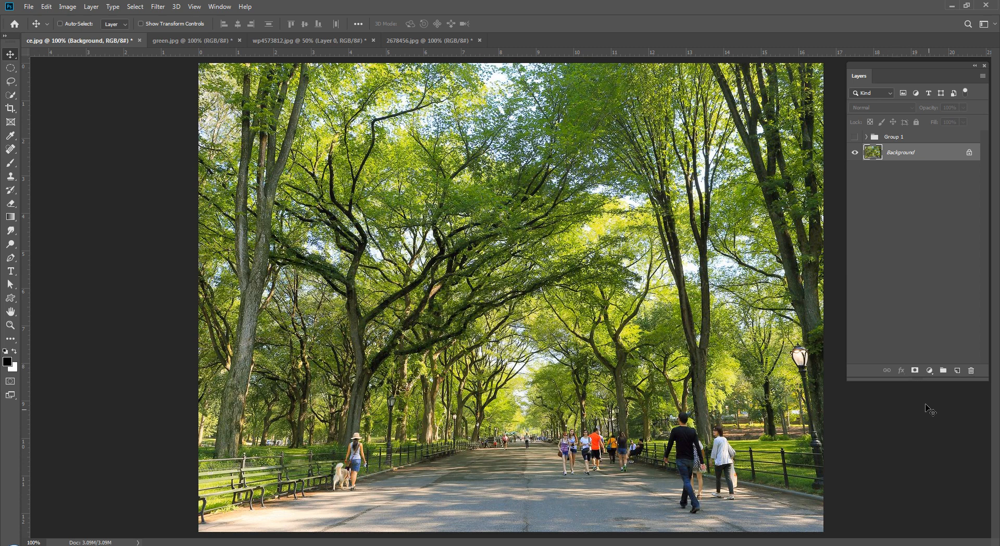
Toggle the visibility of Group 1 to preview it, and delete the group from the layers.
left_click(912, 290)
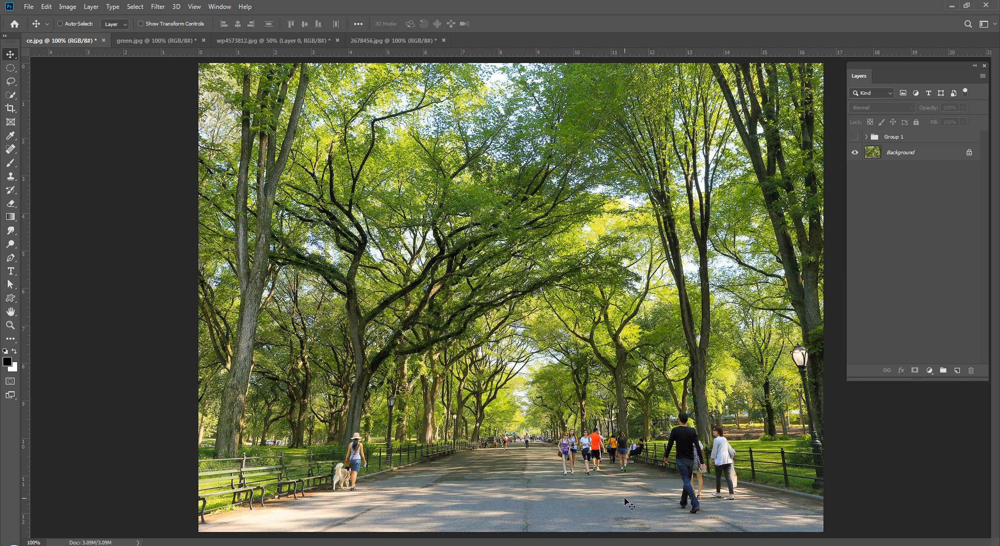
left_click(855, 139)
left_click(855, 138)
left_click(856, 138)
left_click(855, 138)
left_click(900, 137)
key("Delete")
Unlock the Background layer and rename it base.
left_click(970, 140)
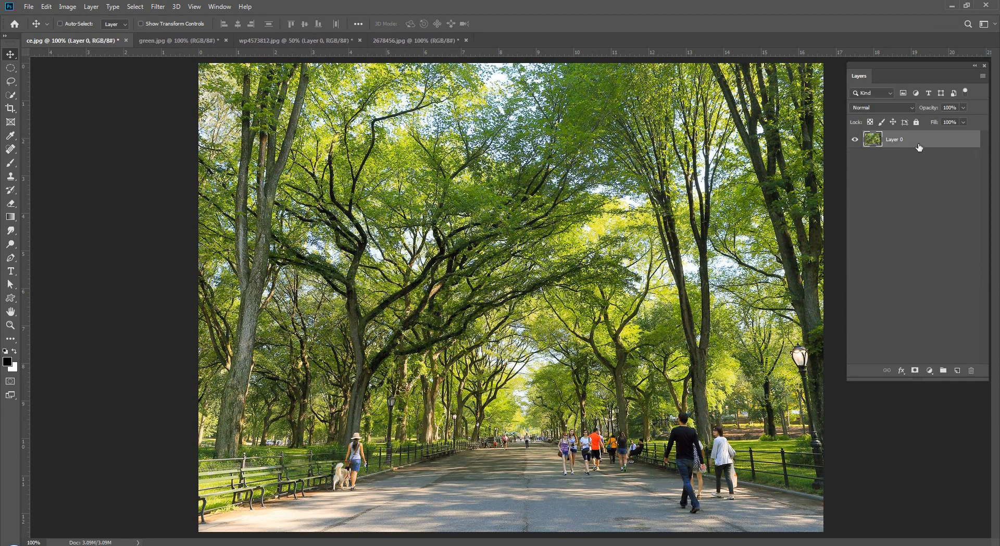
double_click(901, 139)
type("base")
key("Return")
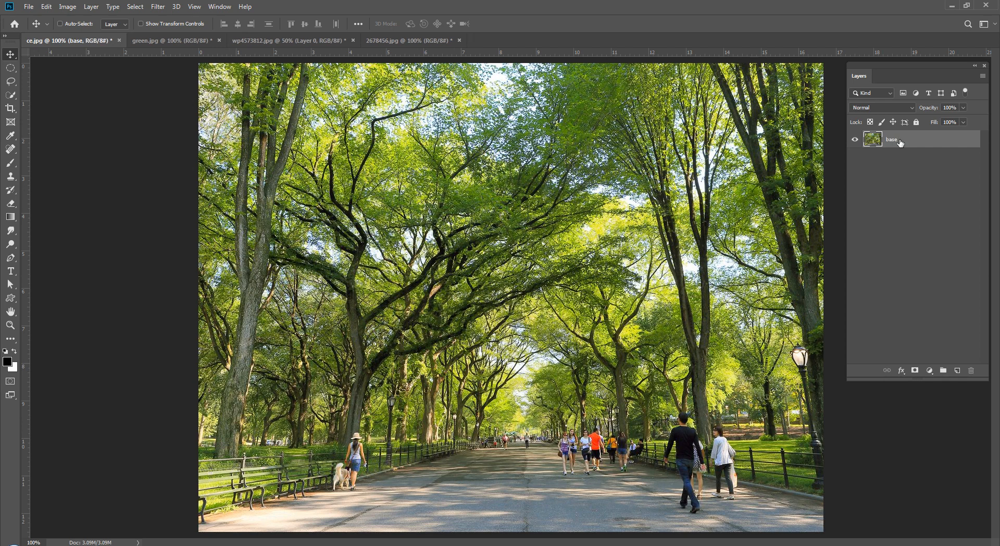
left_click(977, 258)
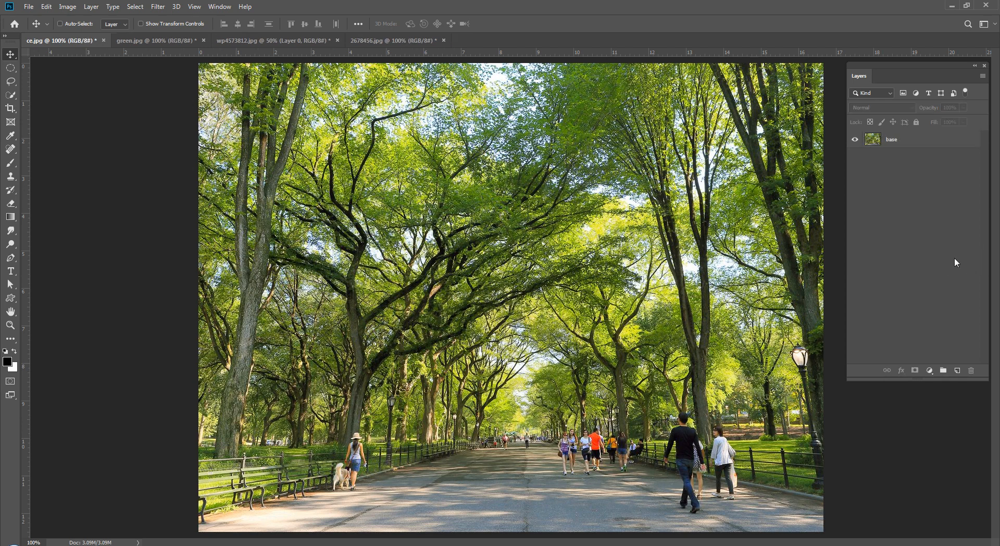
left_click(932, 140)
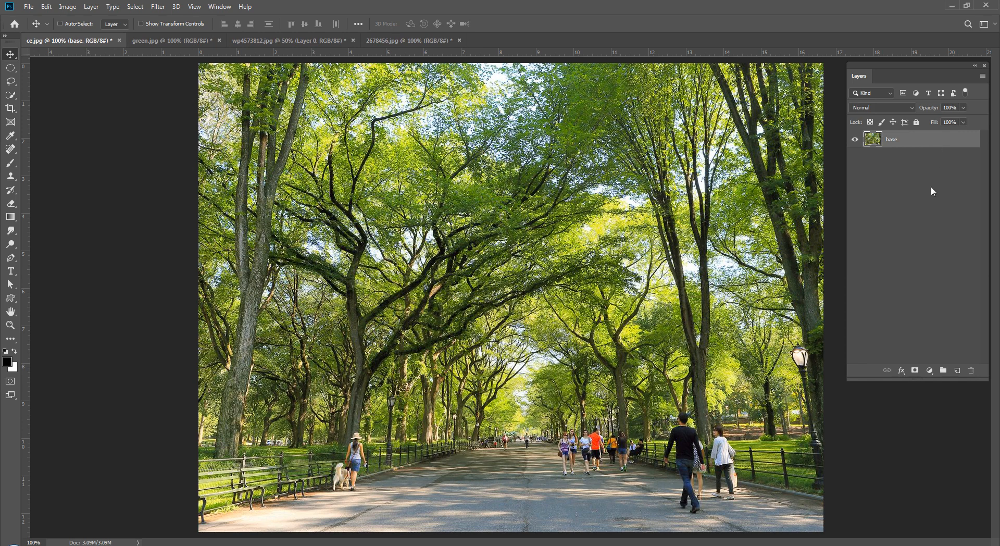
left_click(931, 187)
left_click(923, 140)
left_click(934, 202)
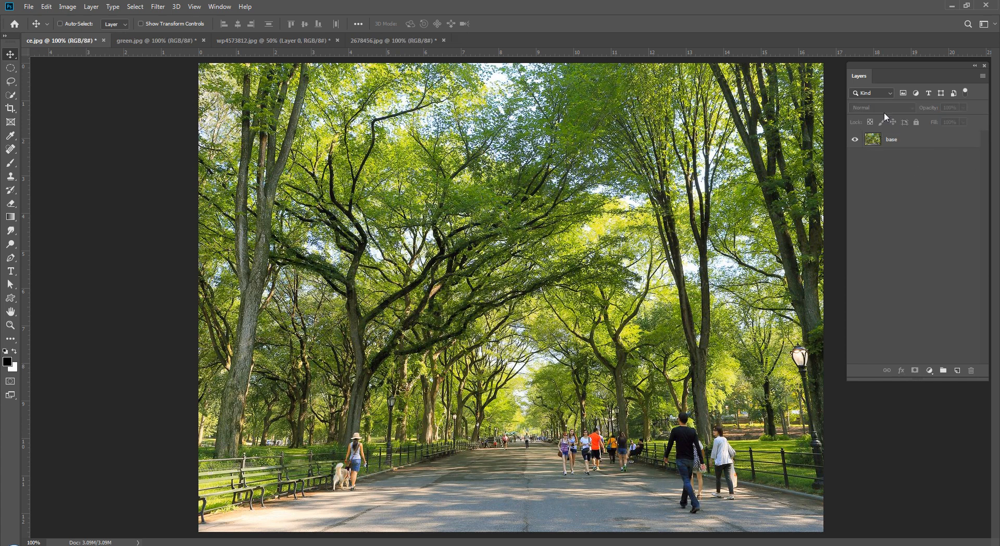
left_click(915, 148)
left_click(907, 201)
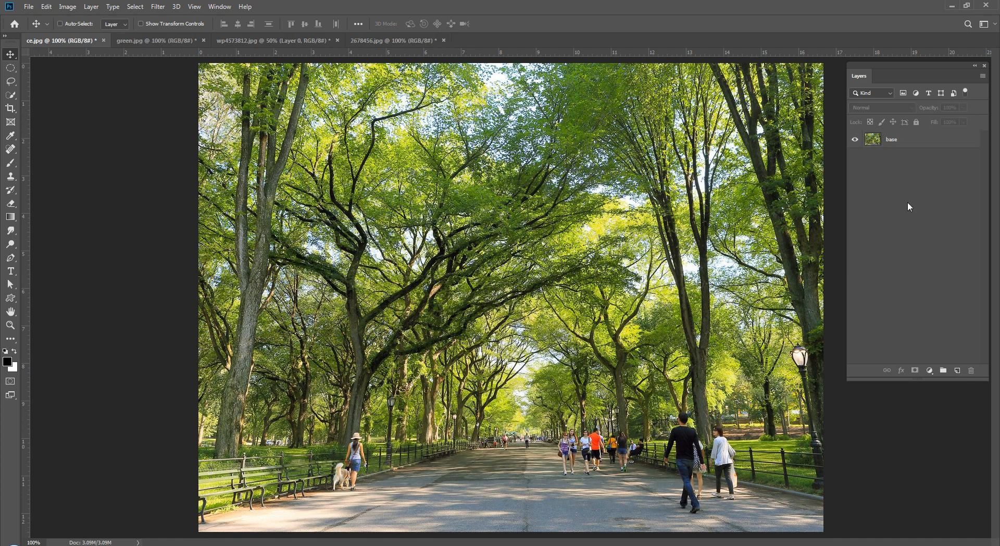
Open the base layer in the Camera Raw Filter and set the Calibration hues to -82 for Green Primary and -78 for Blue Primary.
left_click(901, 144)
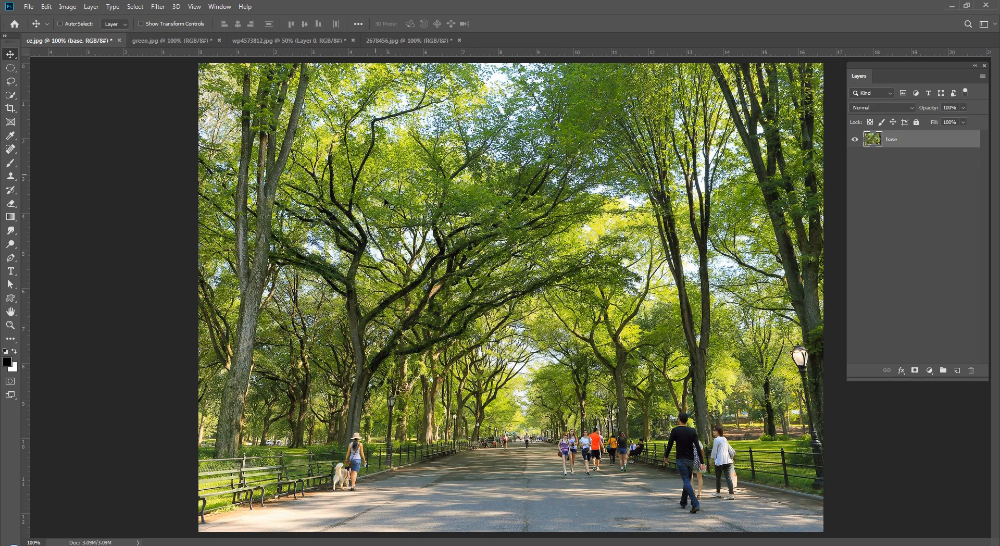
left_click(158, 6)
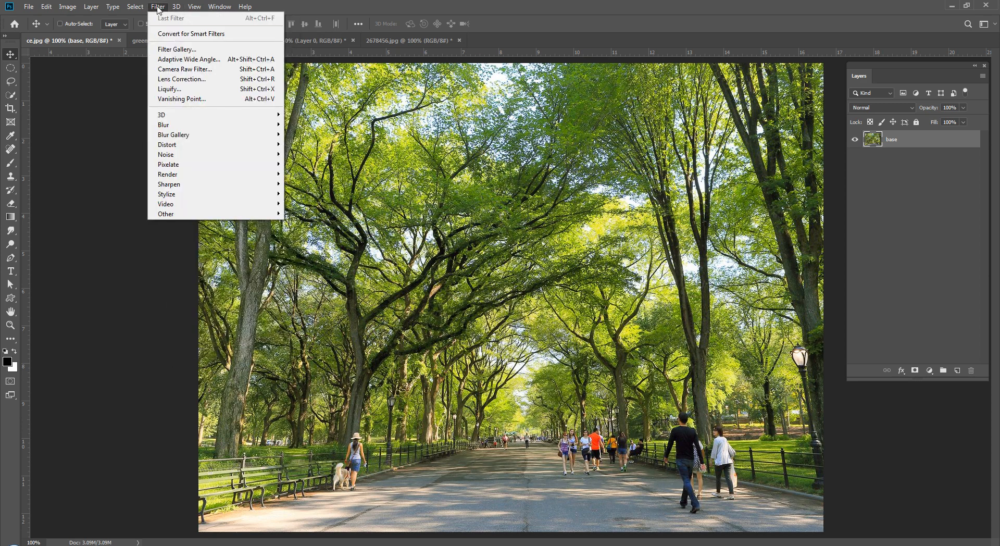
left_click(183, 71)
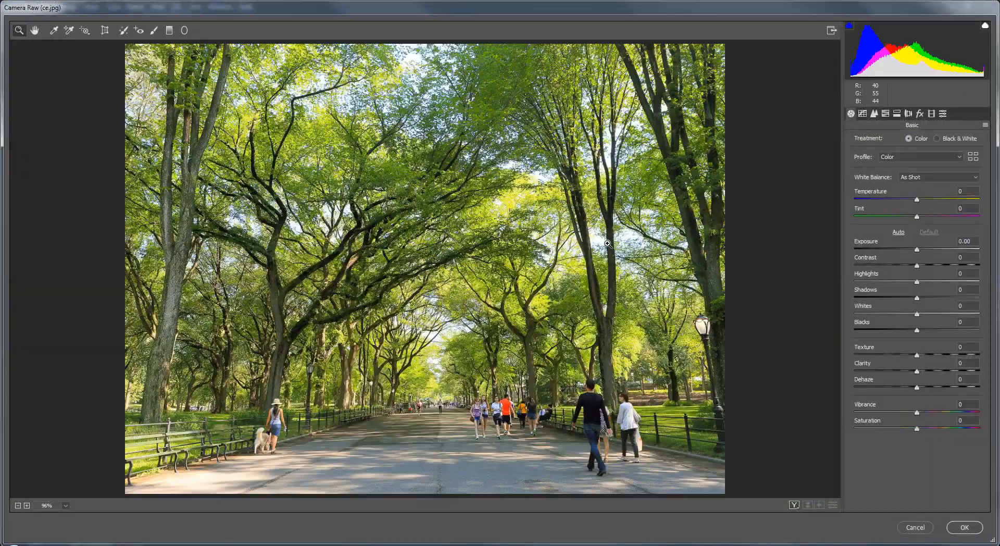
left_click(931, 114)
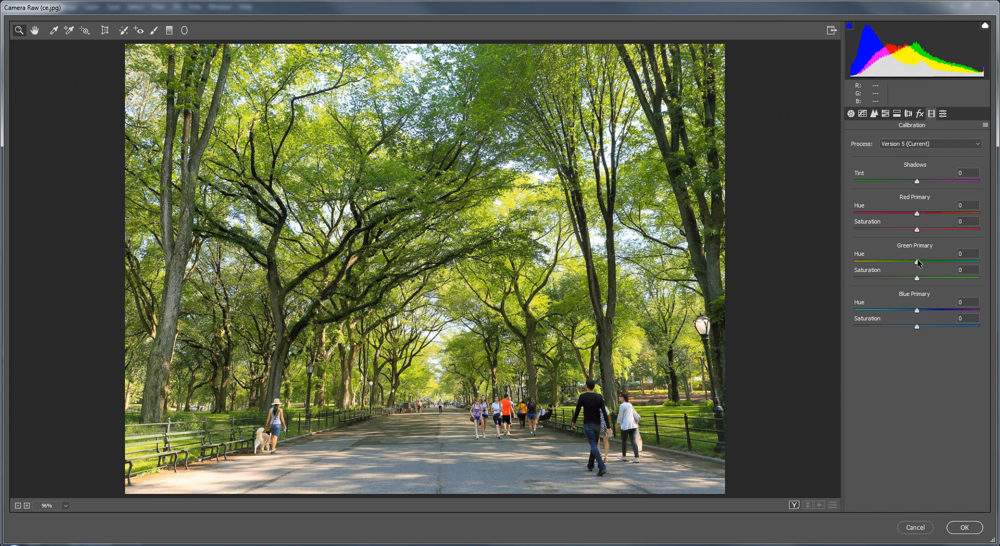
left_click_drag(917, 262, 896, 265)
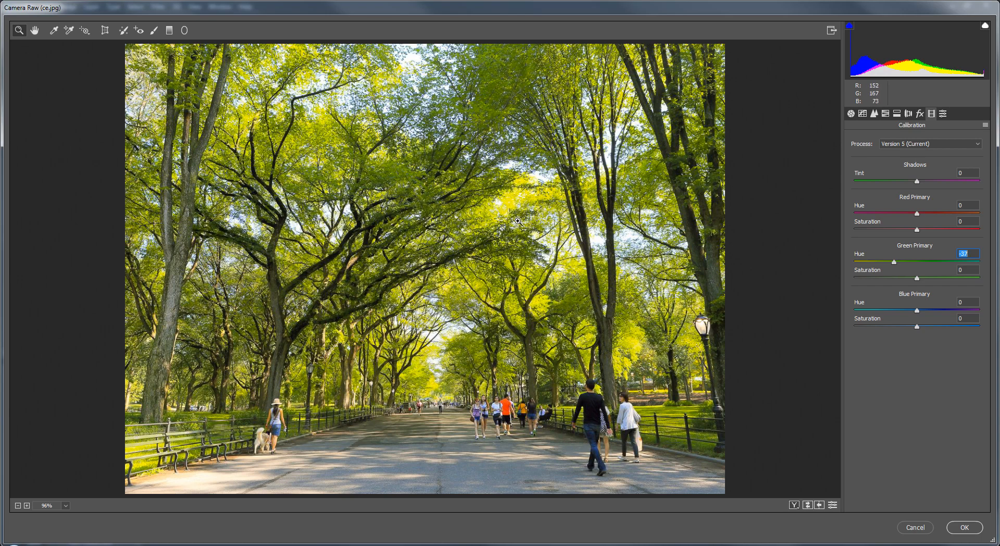
left_click_drag(918, 315, 870, 319)
left_click_drag(911, 257, 863, 266)
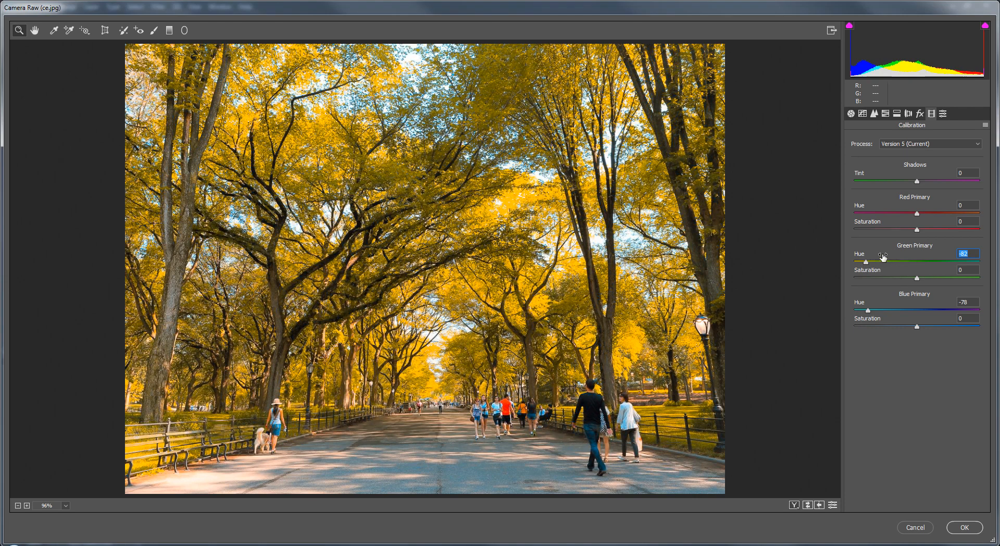
Set the Green Primary to hue -33 and saturation -1, the Blue Primary hue to -86, and apply the Camera Raw filter.
left_click_drag(866, 263, 996, 255)
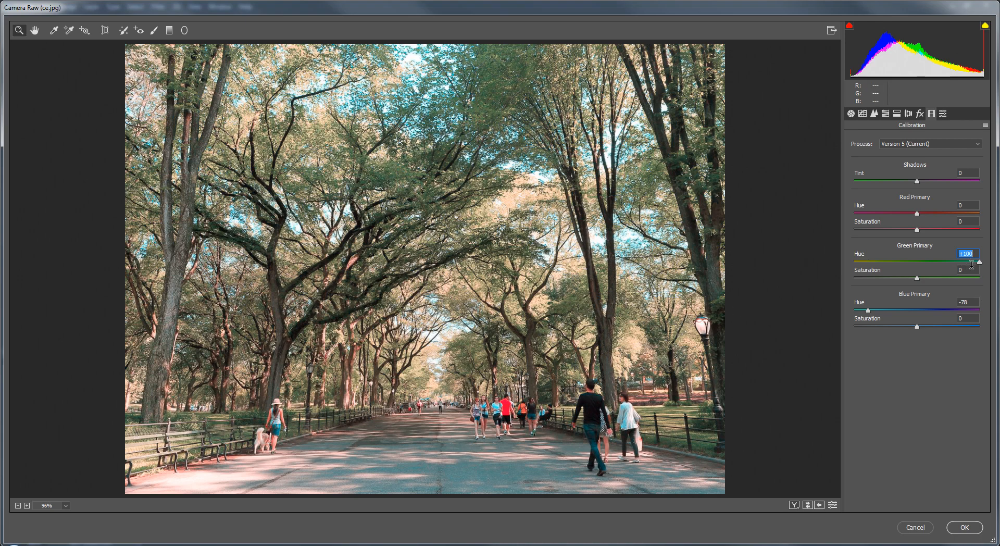
left_click_drag(979, 262, 897, 276)
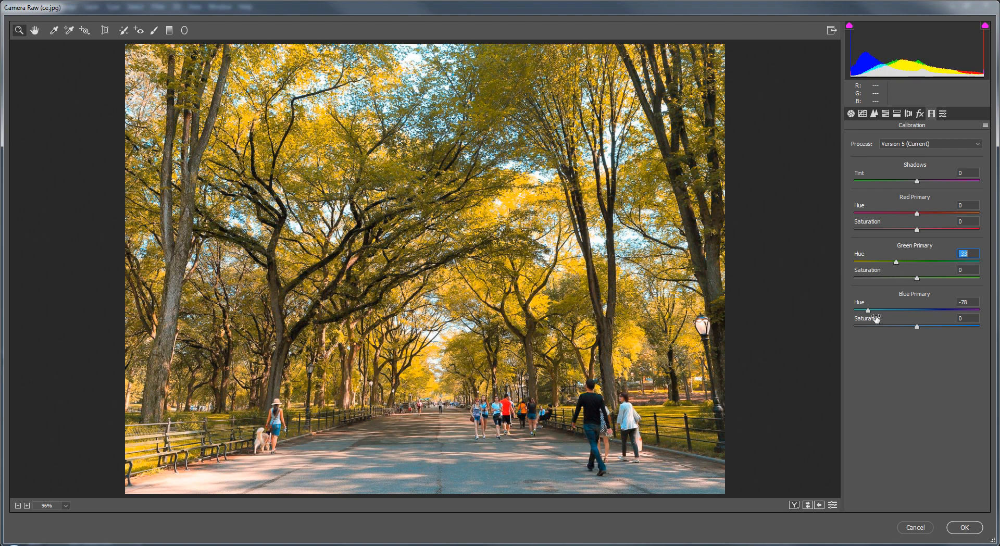
left_click_drag(869, 311, 889, 311)
mouse_move(917, 281)
left_mouse_down()
mouse_move(898, 282)
mouse_move(941, 279)
mouse_move(916, 278)
left_mouse_up()
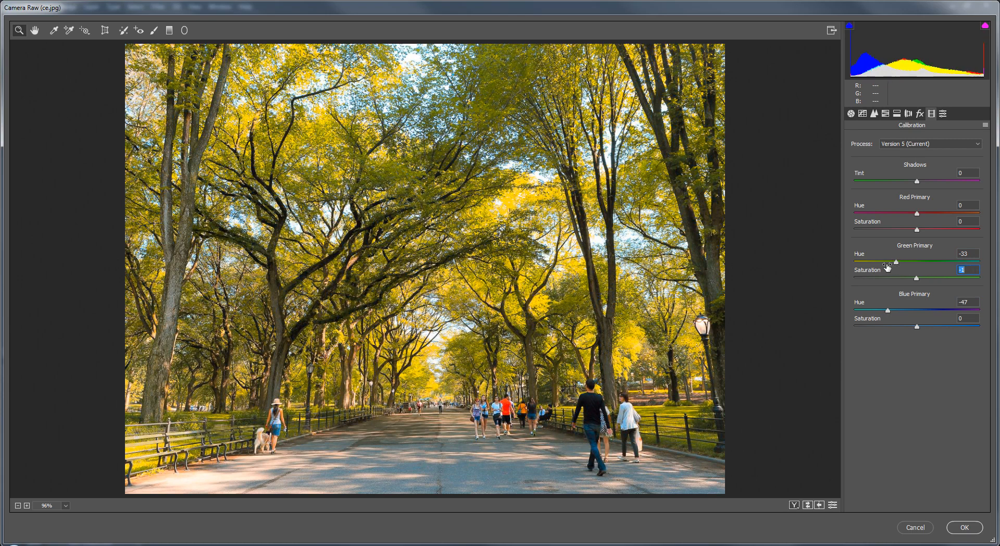
mouse_move(888, 311)
left_mouse_down()
mouse_move(911, 311)
mouse_move(869, 313)
left_mouse_up()
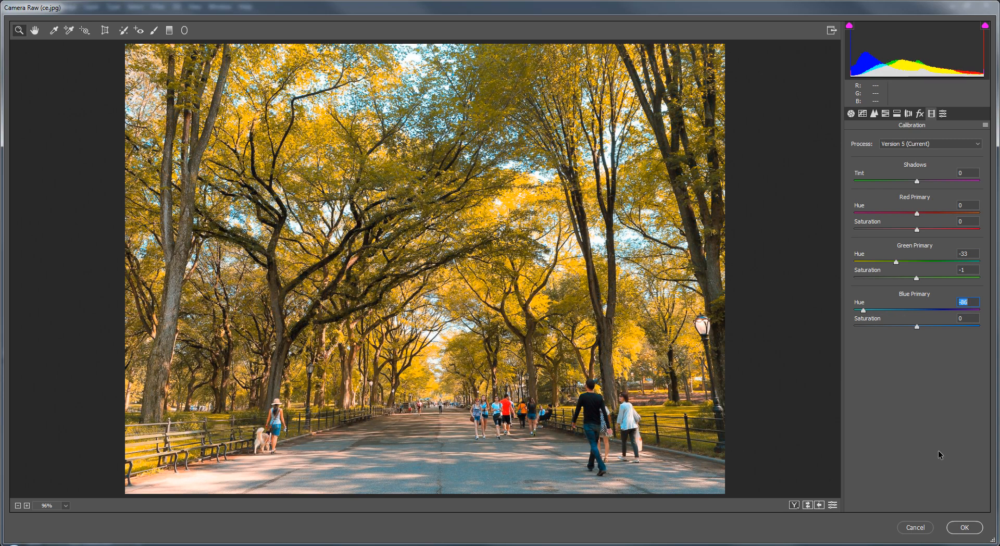
left_click(963, 528)
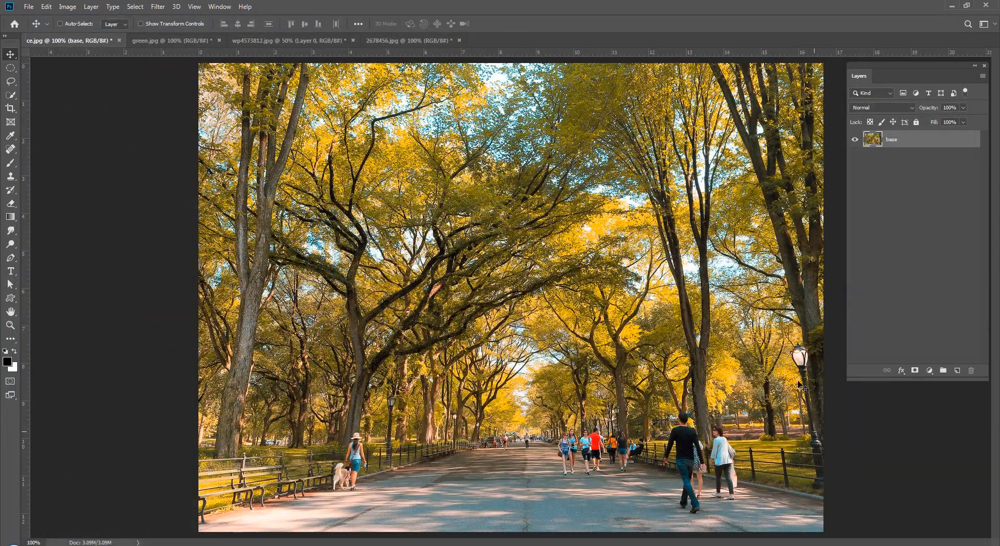
Undo the Camera Raw filter on the base layer.
key("ctrl+minus")
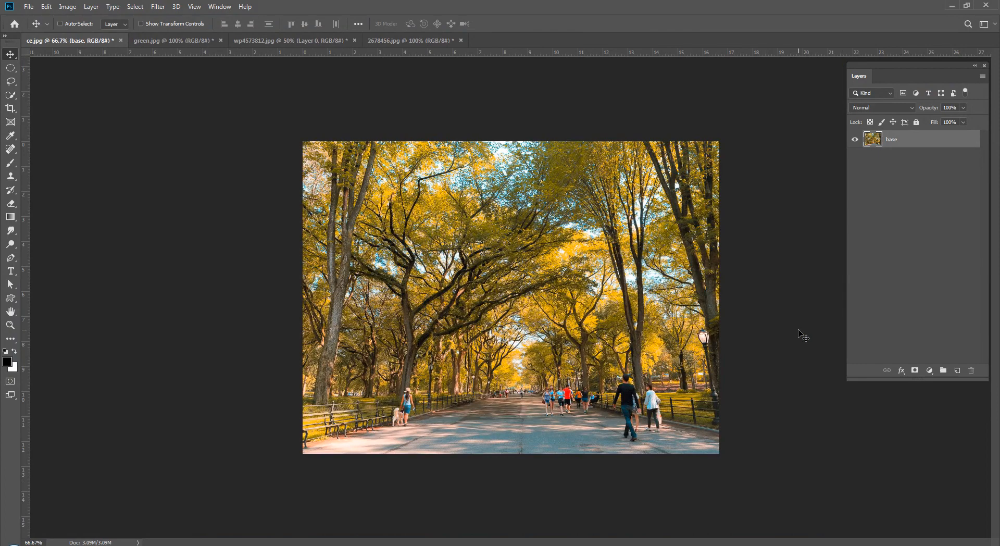
key("ctrl+plus")
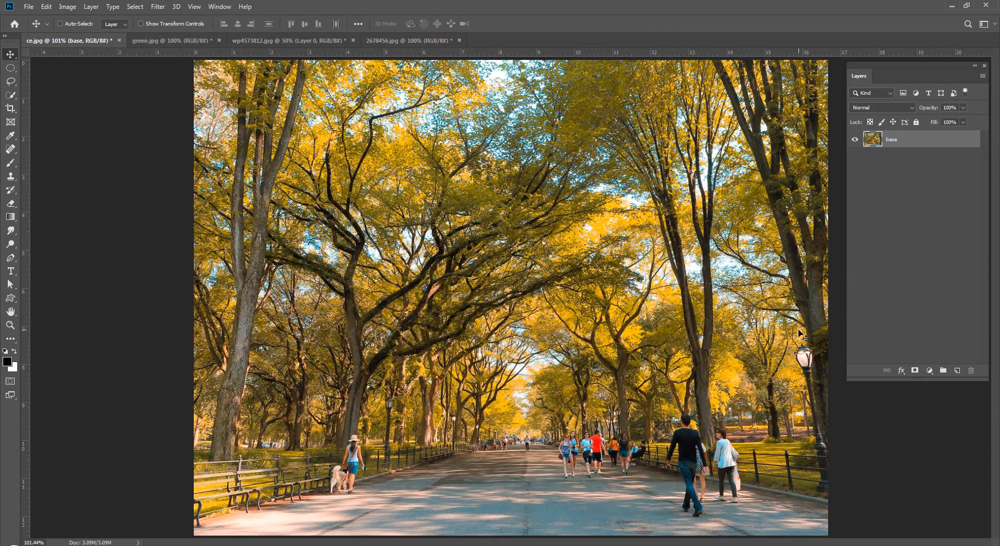
left_click(902, 275)
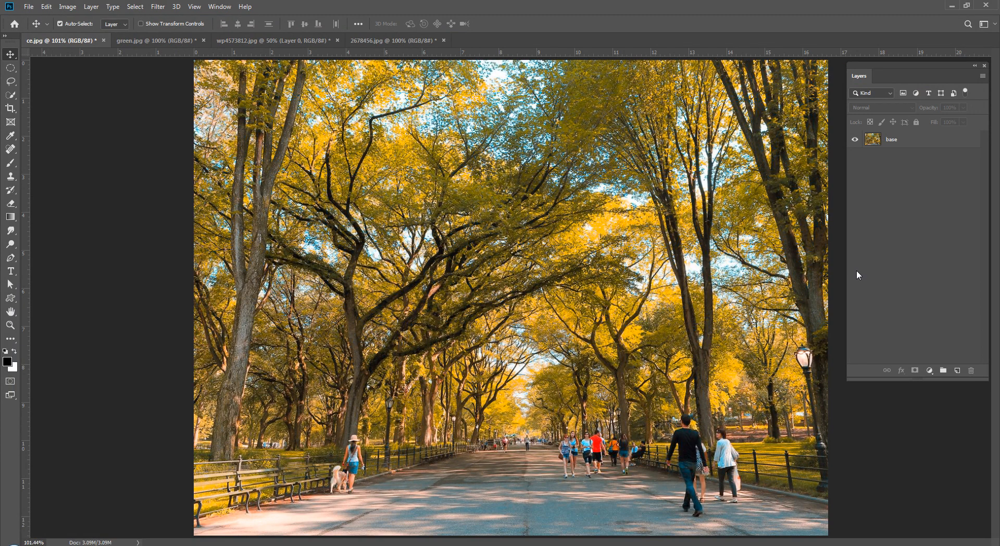
key("ctrl+z")
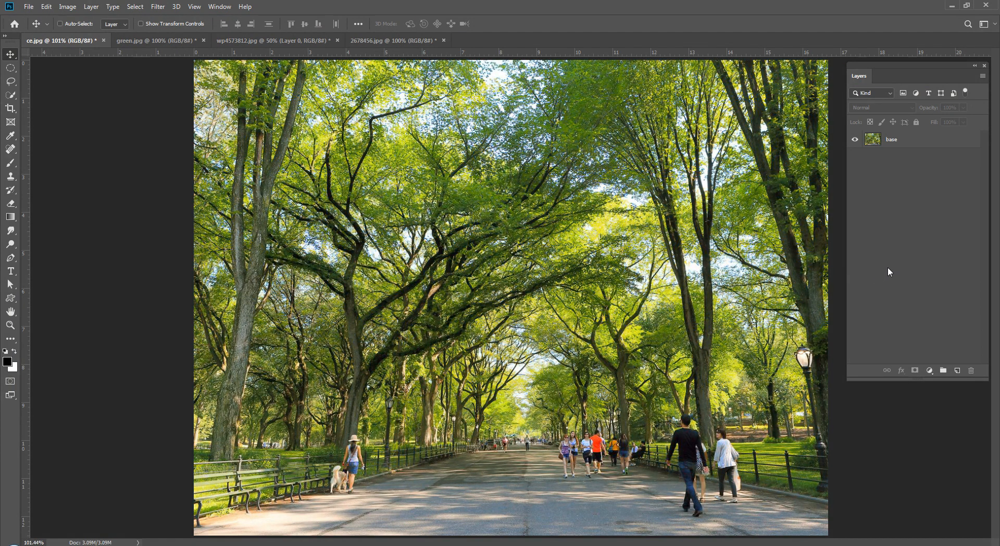
Add a Channel Mixer adjustment layer above the base layer and reposition its floating settings window.
left_click(944, 142)
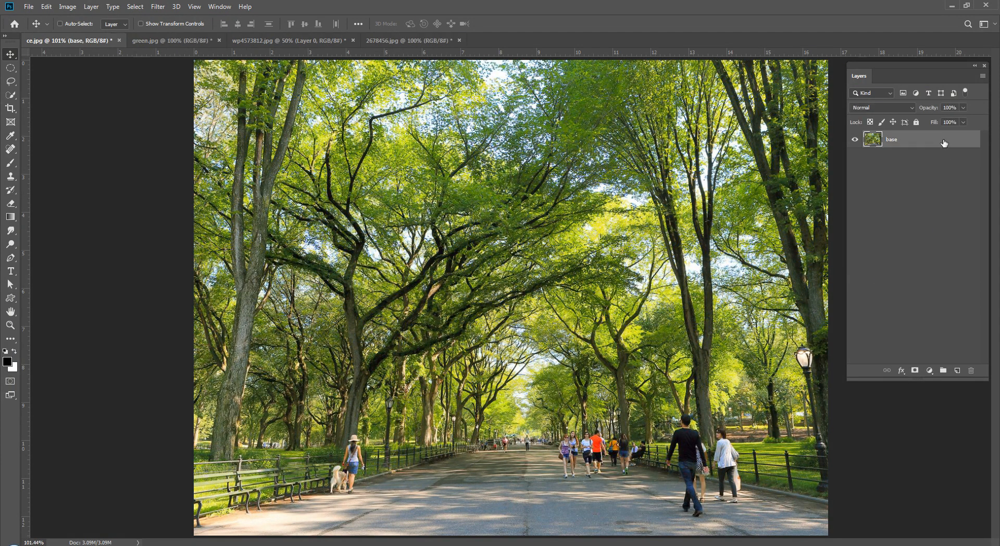
left_click(921, 239)
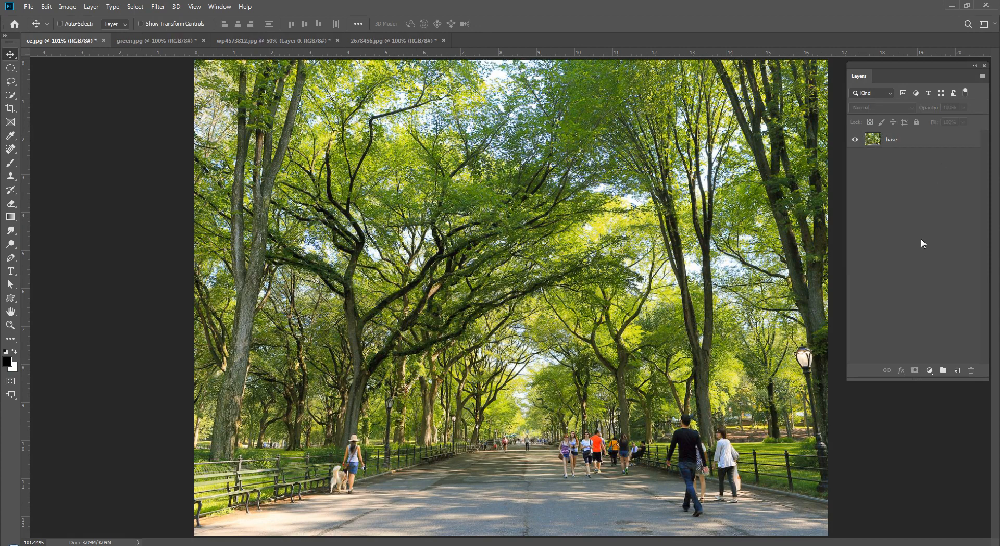
left_click(896, 144)
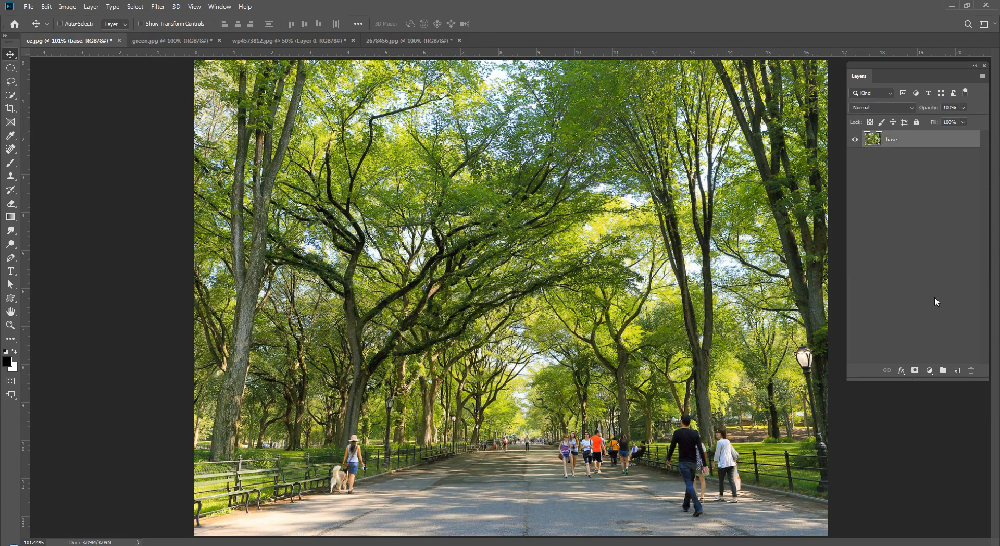
left_click(930, 371)
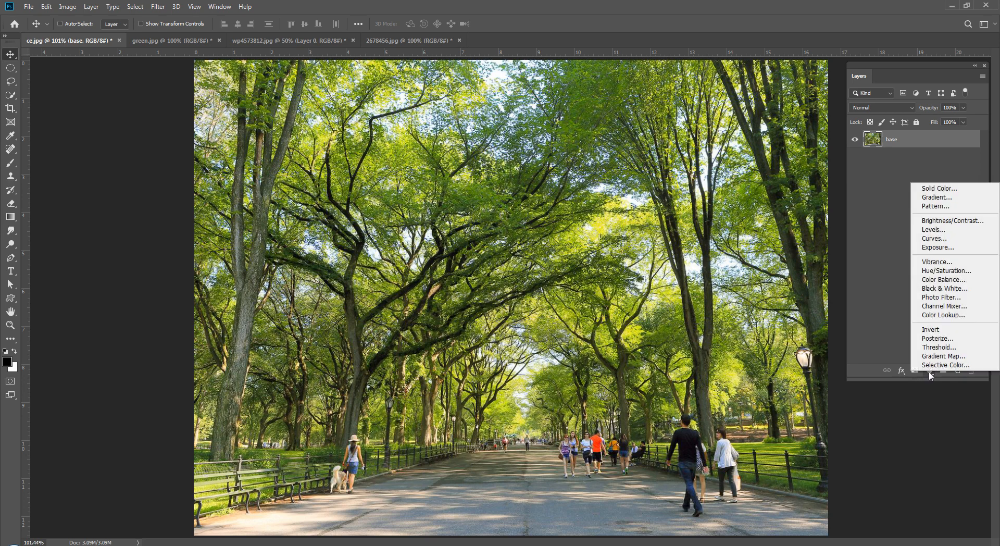
left_click(955, 307)
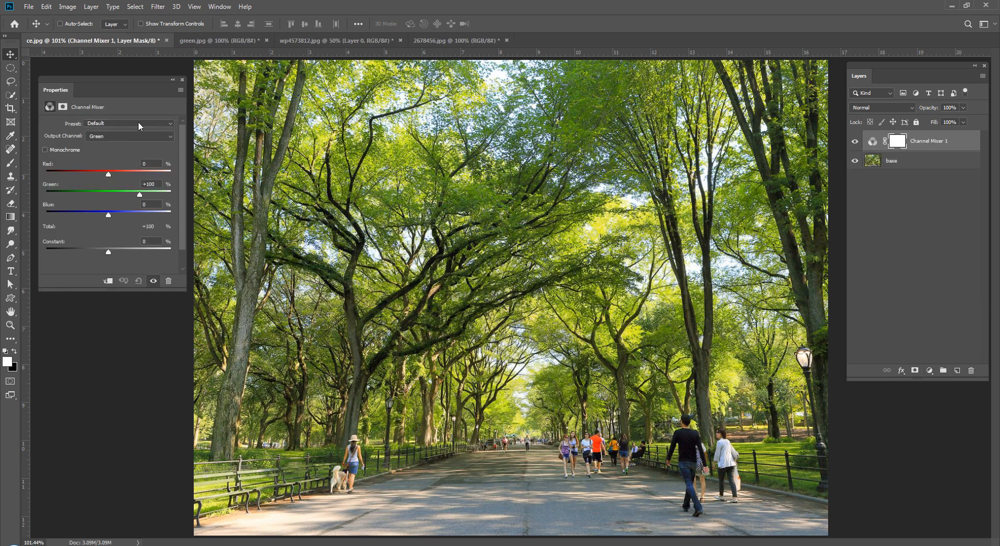
left_click_drag(128, 87, 166, 109)
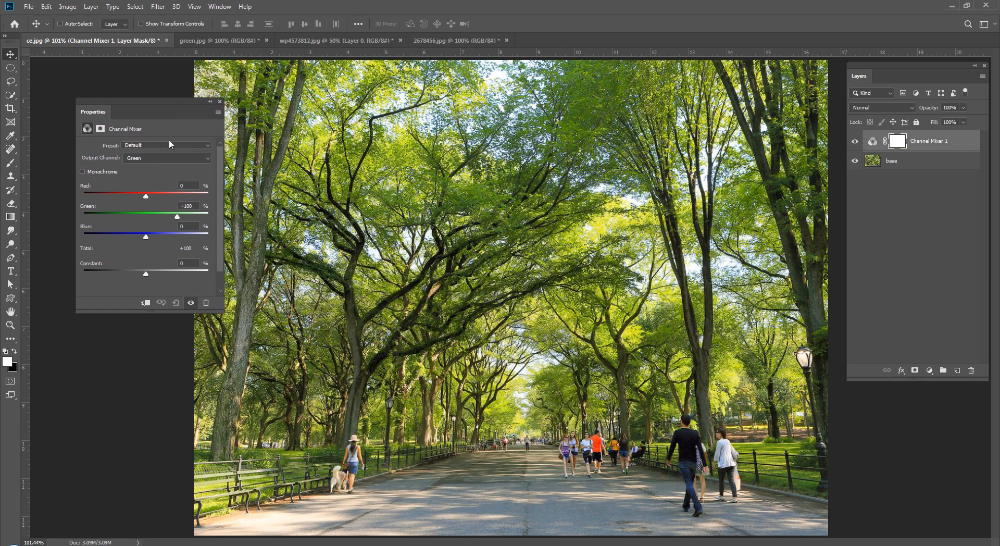
Set the output channel of the Channel Mixer to Red.
left_click(144, 157)
left_click(150, 191)
left_click(163, 158)
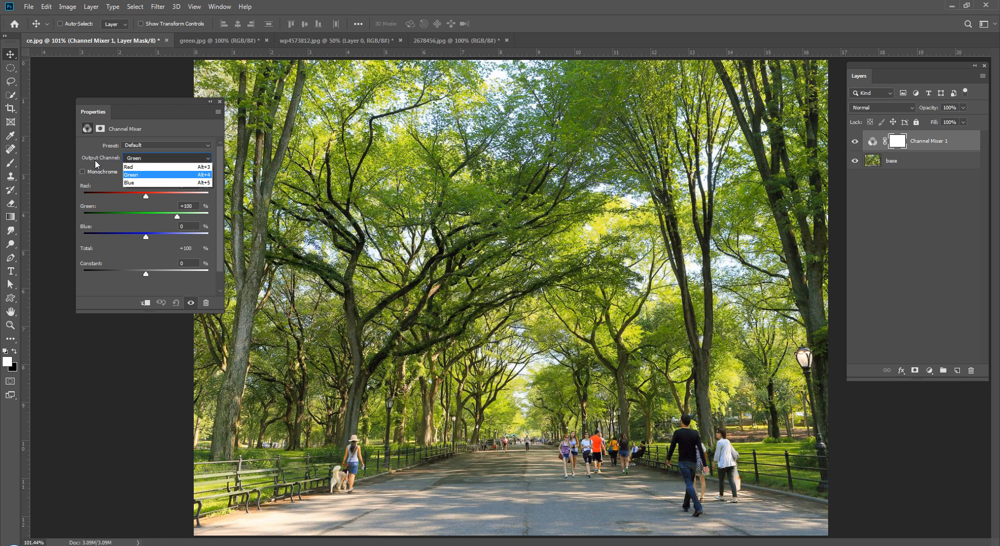
left_click(151, 169)
left_click(152, 160)
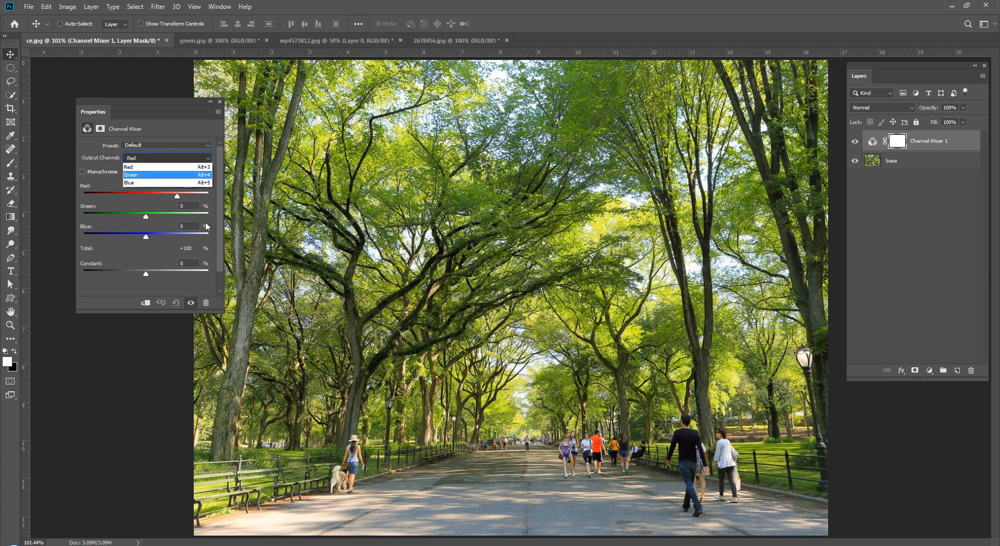
left_click(104, 180)
left_click(141, 160)
left_click(146, 169)
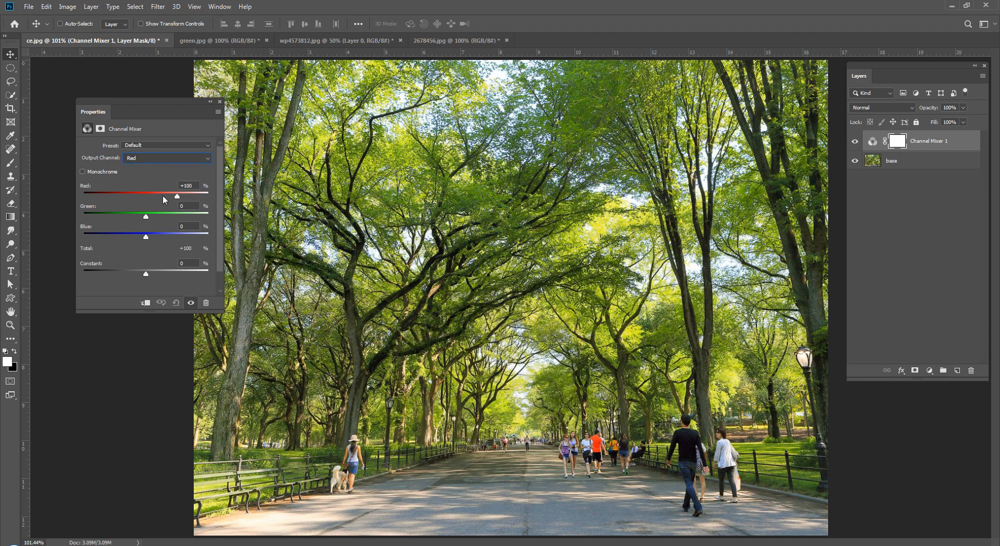
In the Channel Mixer's Red output, set Green to +82% and Blue to -82%, and close the adjustment settings.
left_click_drag(146, 216, 124, 242)
left_click_drag(171, 217, 112, 237)
mouse_move(110, 238)
left_mouse_down()
mouse_move(123, 240)
mouse_move(115, 237)
left_mouse_up()
mouse_move(171, 217)
left_mouse_down()
mouse_move(157, 218)
mouse_move(179, 219)
left_mouse_up()
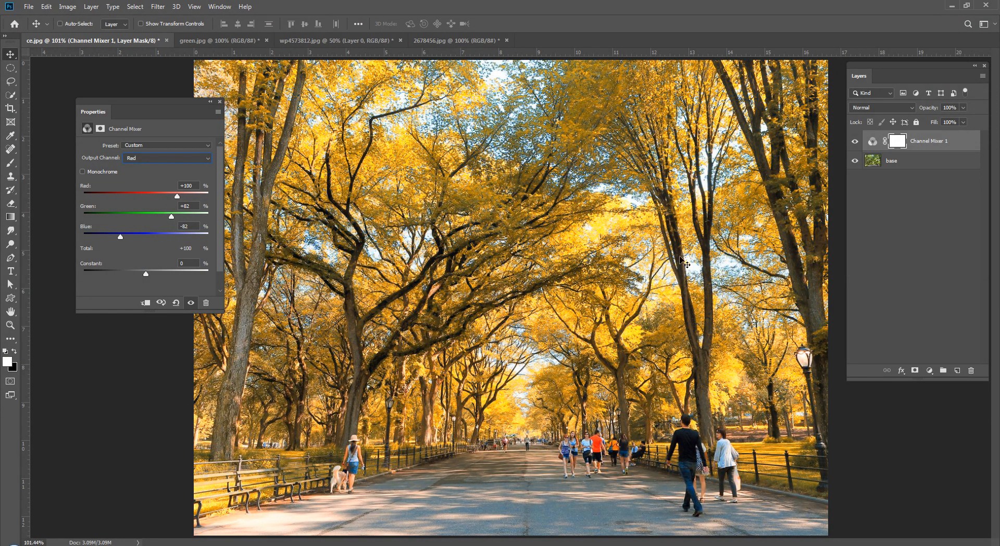
left_click(220, 103)
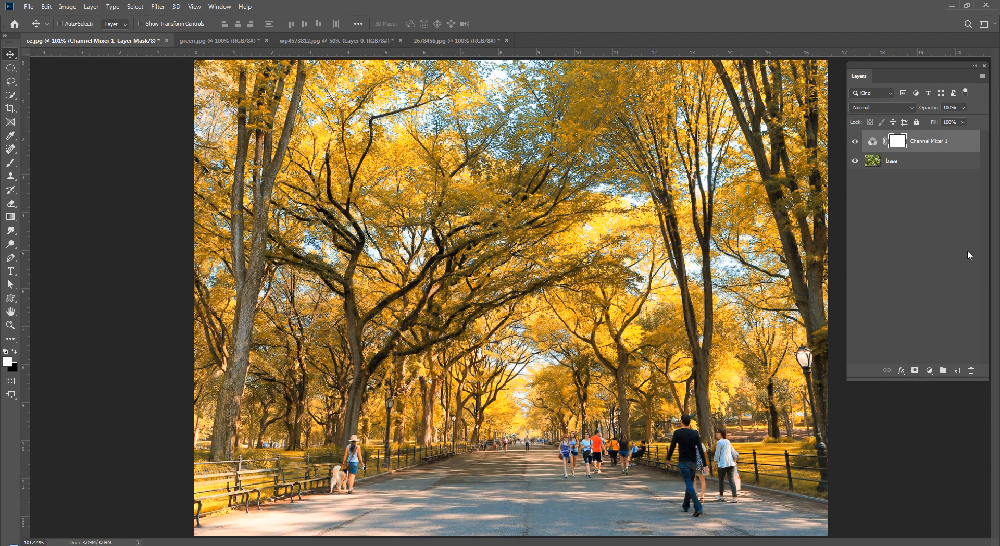
Add a Hue/Saturation adjustment layer above the Channel Mixer layer and target its Cyans range.
left_click(968, 250)
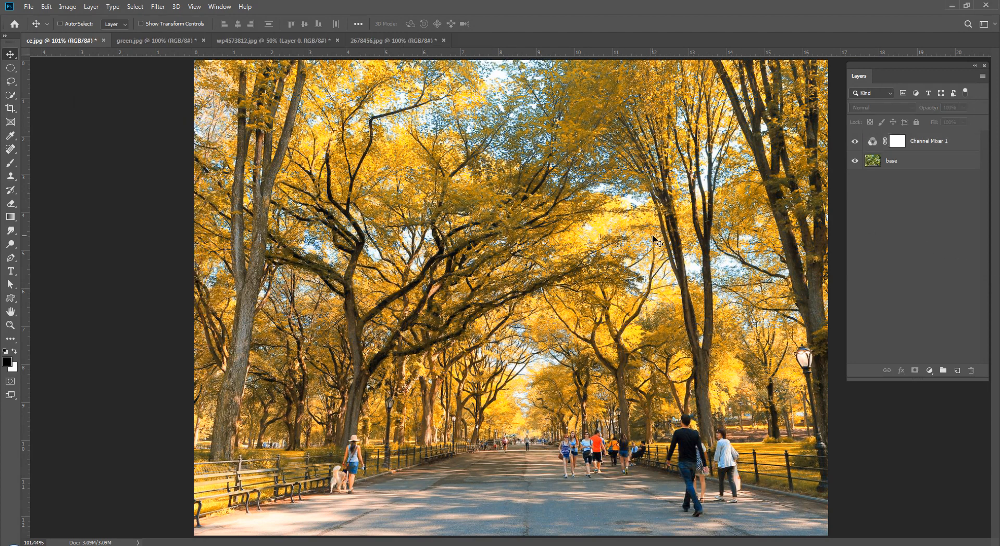
left_click(930, 370)
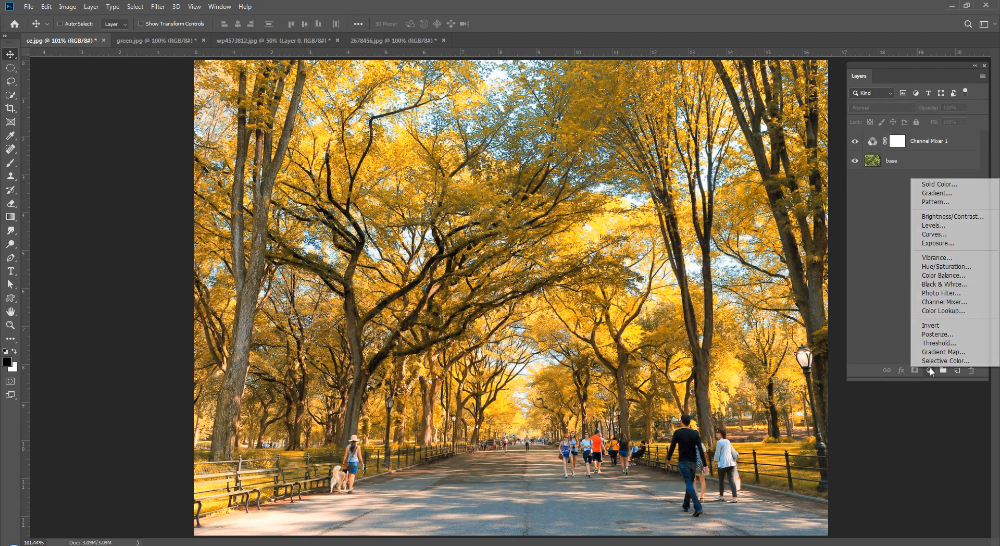
left_click(949, 269)
left_click(174, 160)
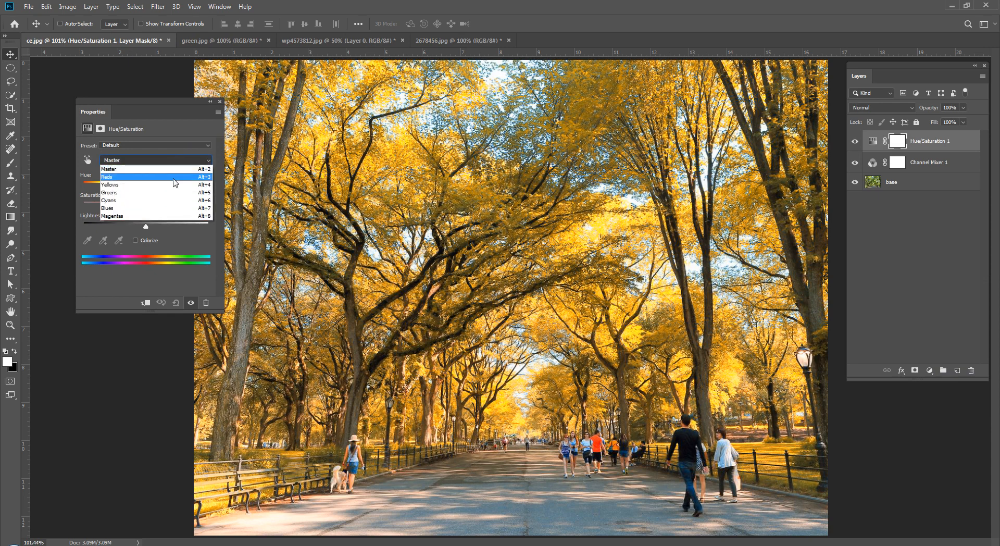
left_click(159, 200)
Try a Cyans saturation of +100, settle on -100, and close the adjustment settings.
left_click_drag(144, 206, 224, 204)
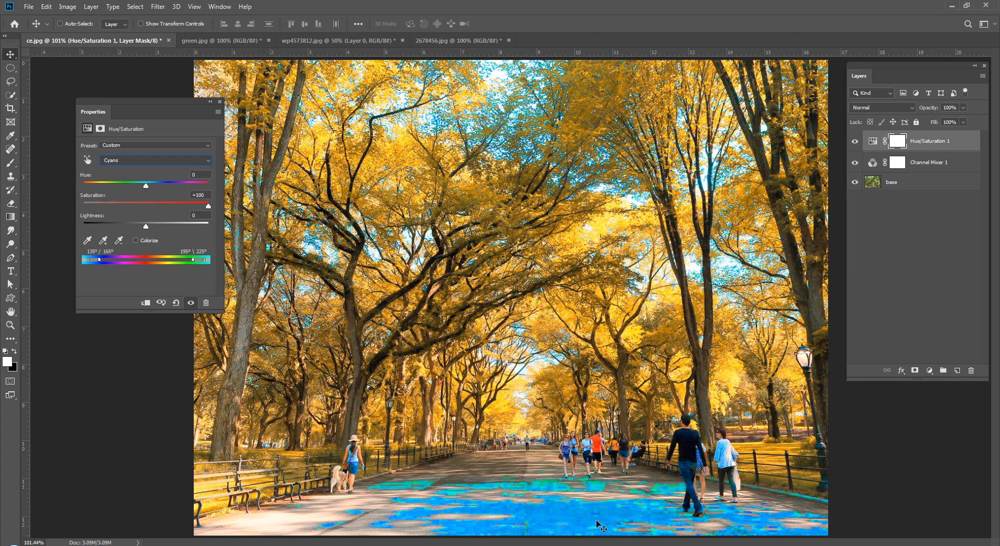
left_click_drag(113, 206, 64, 206)
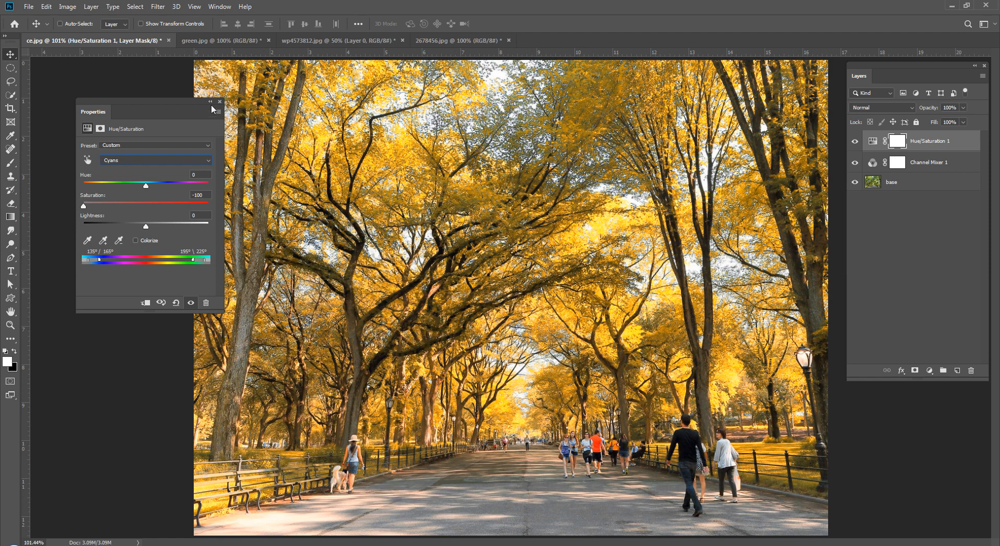
left_click(939, 327)
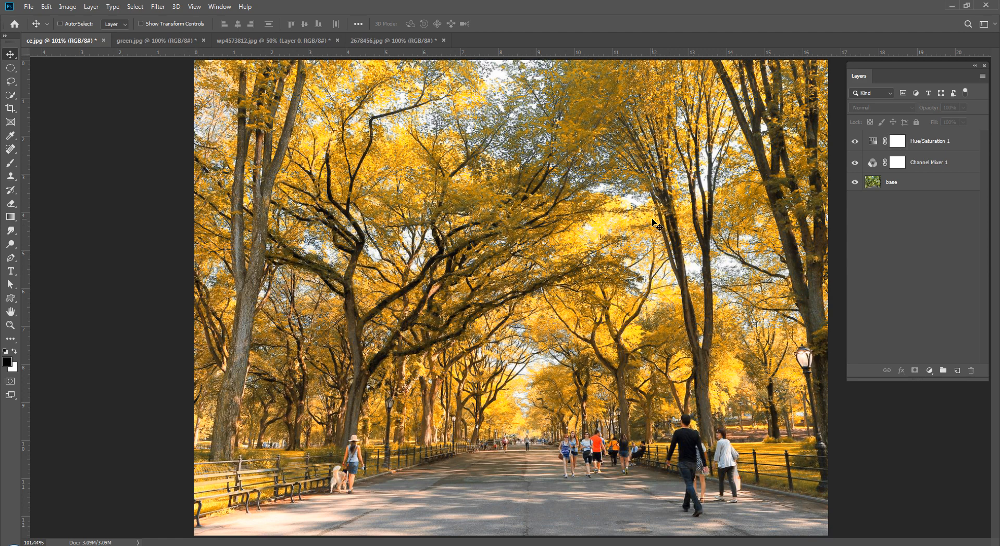
Switch to the green.jpg document and add a Channel Mixer adjustment layer above Layer 0.
key("ctrl+Tab")
left_click(970, 140)
left_click(930, 370)
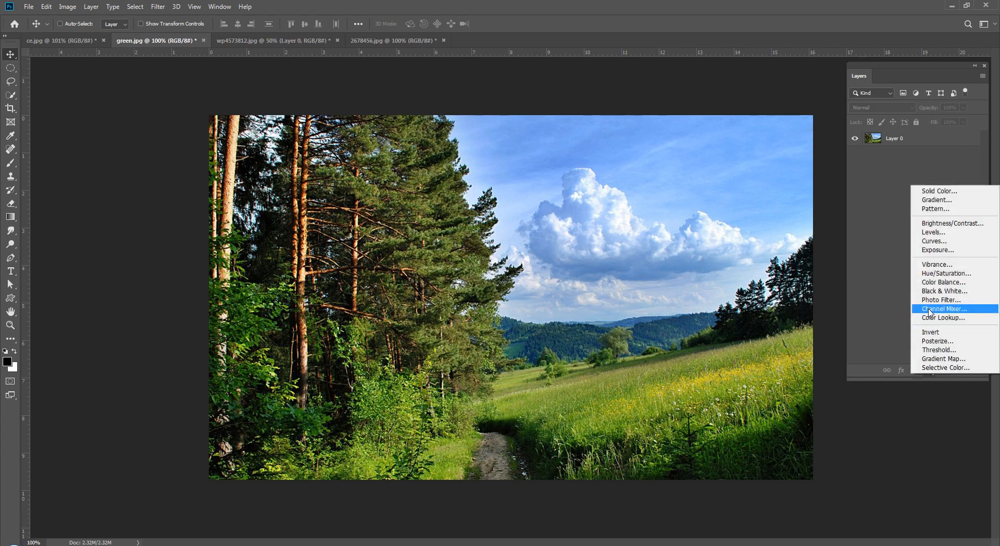
left_click(878, 304)
left_click(158, 6)
left_click(133, 171)
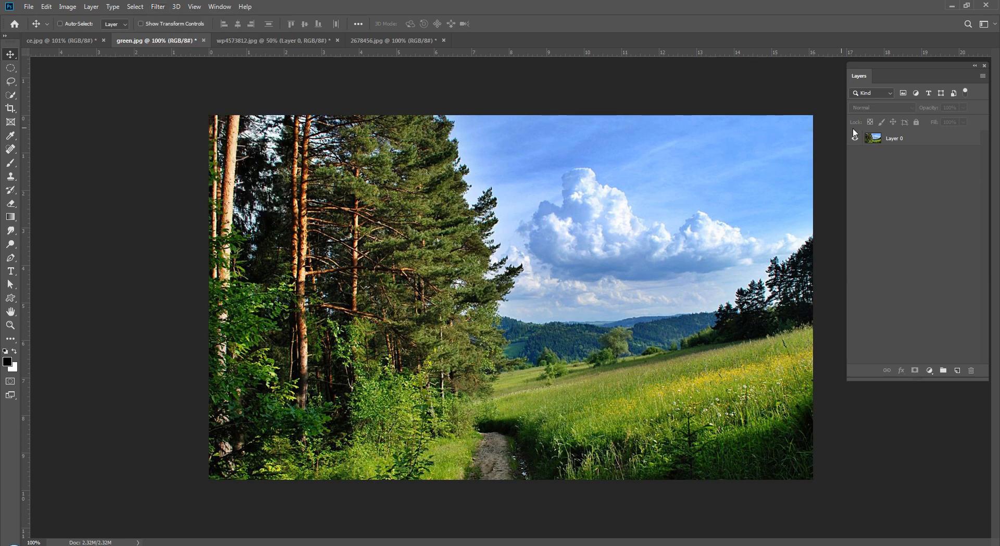
left_click(873, 138)
left_click(929, 370)
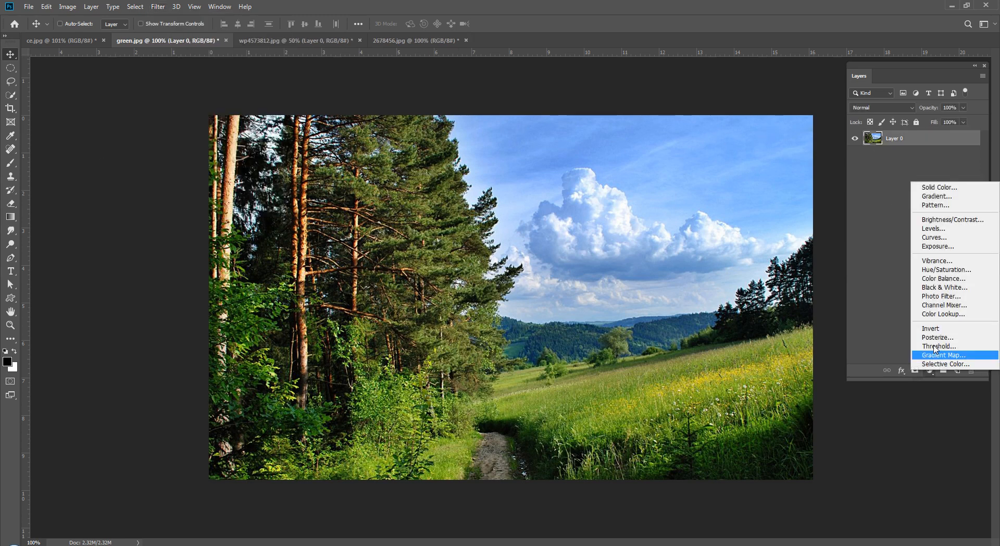
left_click(944, 305)
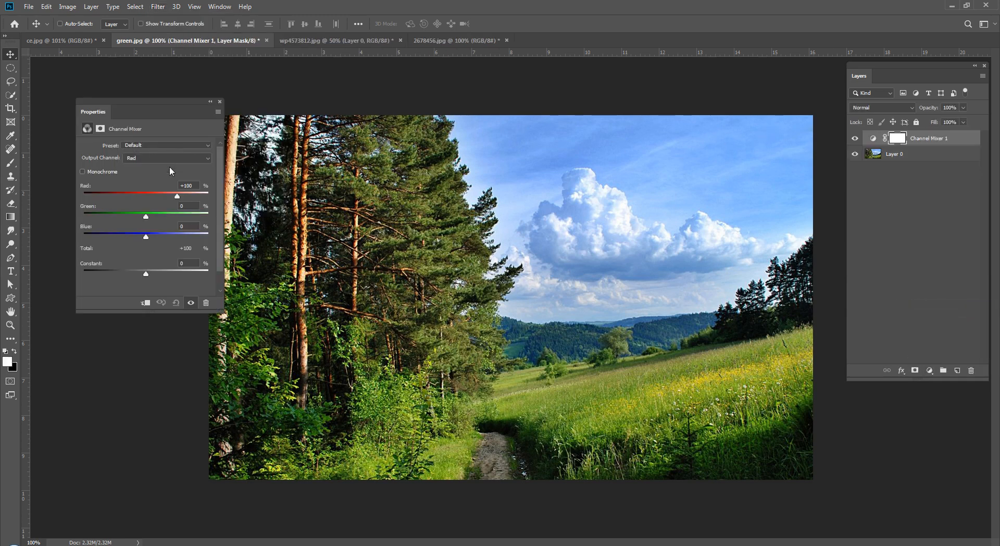
In the Channel Mixer's Red output, set Green to +88% and Blue to -87%, and close the adjustment settings.
left_click_drag(148, 218, 119, 238)
left_click_drag(165, 217, 119, 237)
left_click_drag(170, 218, 174, 218)
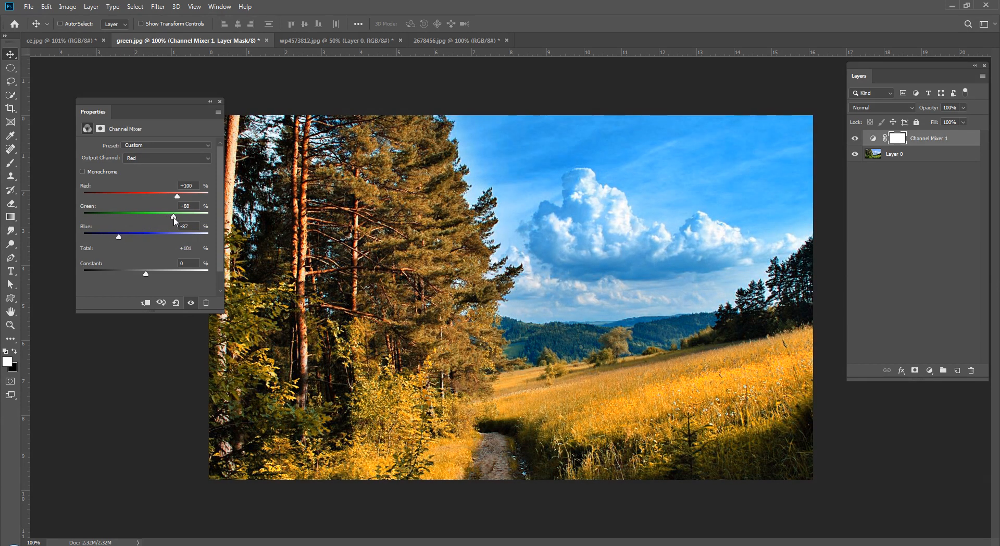
left_click(221, 100)
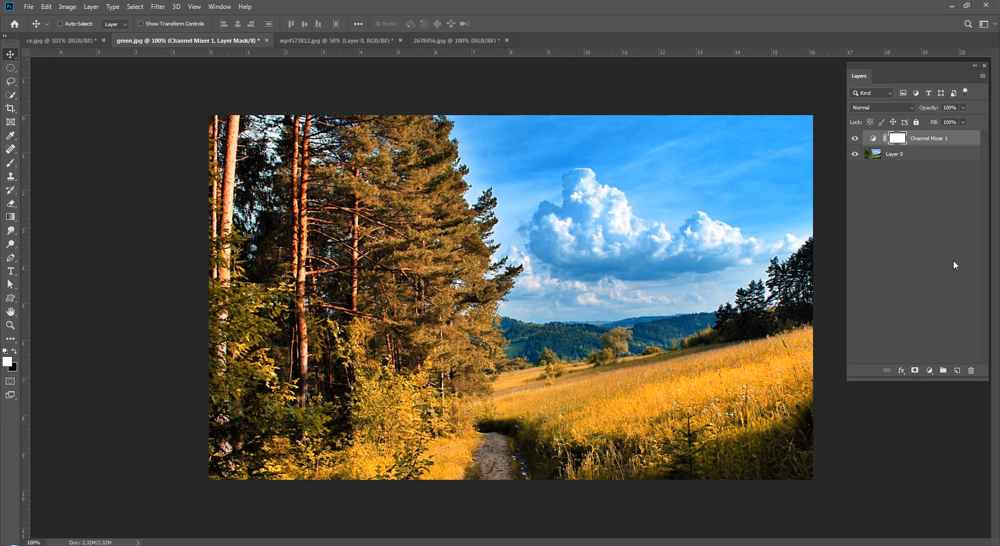
Add a Hue/Saturation adjustment layer directly above Layer 0 and set its Cyans saturation to -100.
left_click(927, 181)
left_click(922, 154)
left_click(930, 370)
left_click(940, 275)
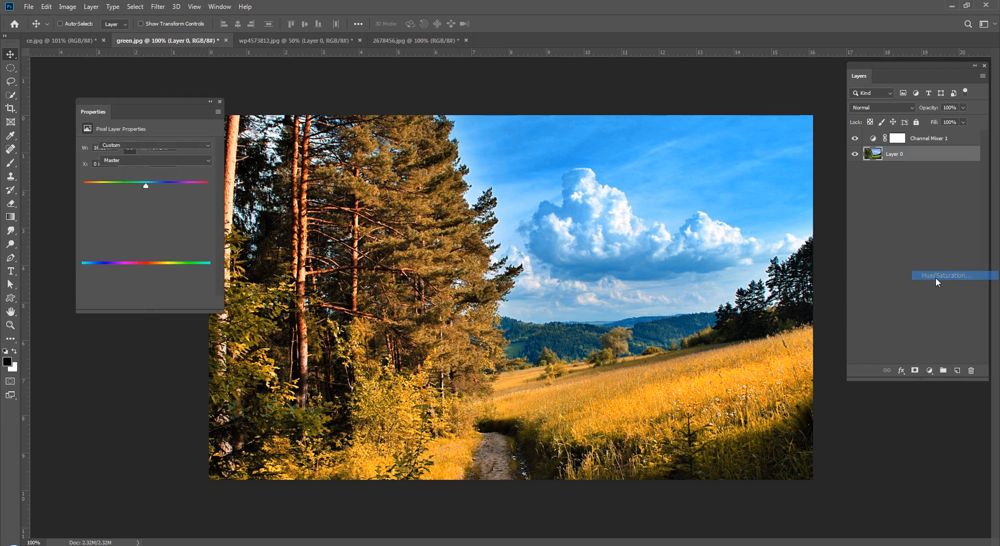
left_click(184, 161)
left_click(109, 200)
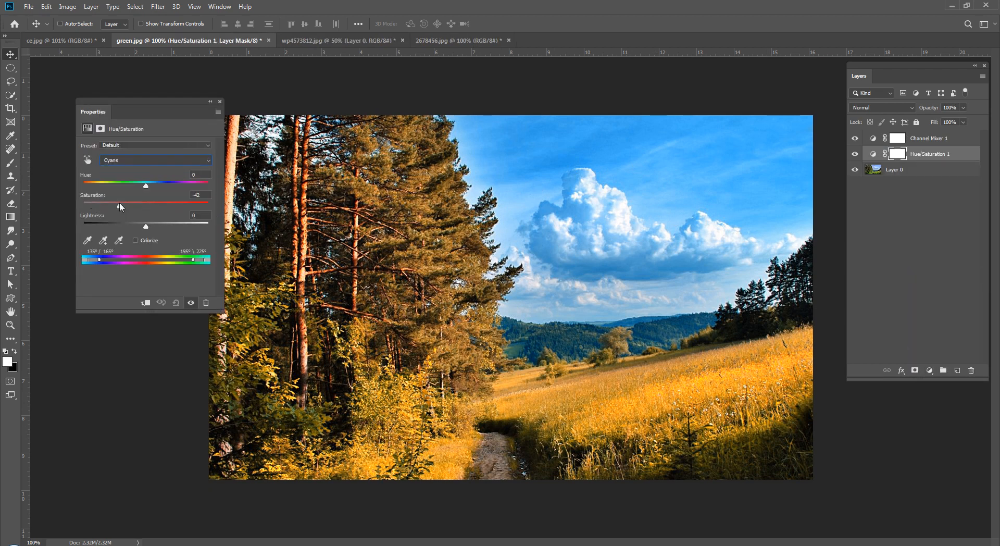
left_click_drag(121, 206, 71, 203)
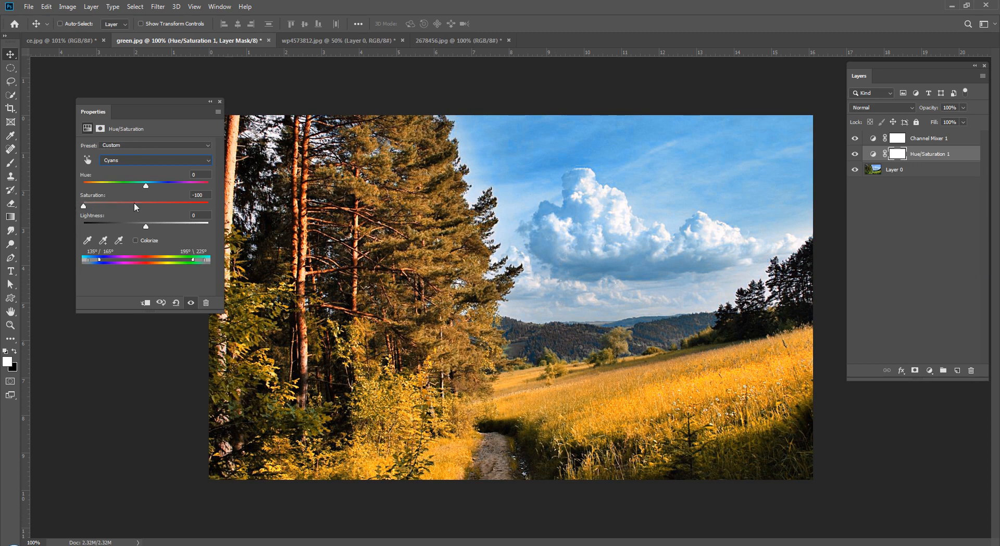
Try the Hue/Saturation layer above the Channel Mixer with Master saturation at -31, and return it below the Channel Mixer.
left_click_drag(952, 155, 947, 135)
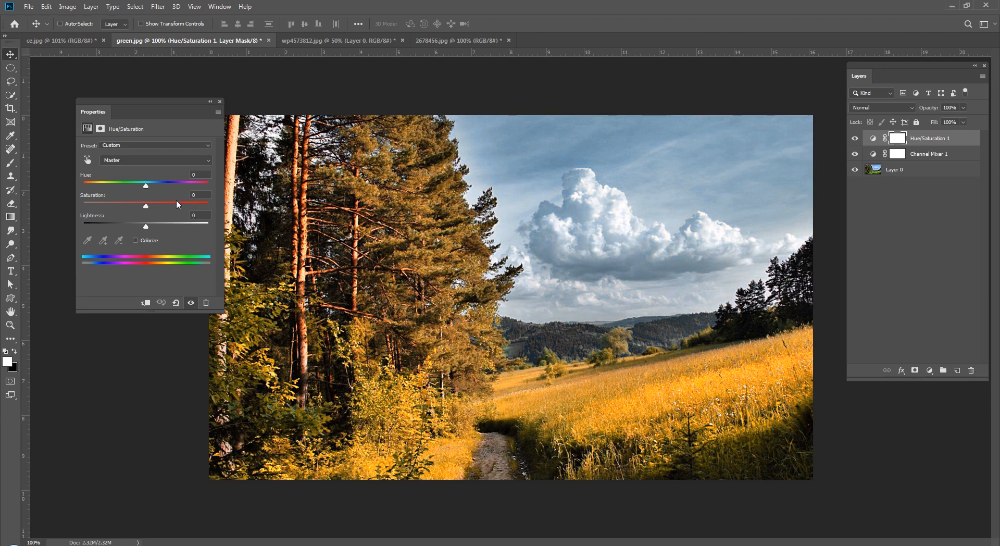
mouse_move(123, 207)
left_mouse_down()
mouse_move(89, 207)
mouse_move(141, 210)
left_mouse_up()
left_click_drag(937, 138, 941, 159)
left_click(933, 250)
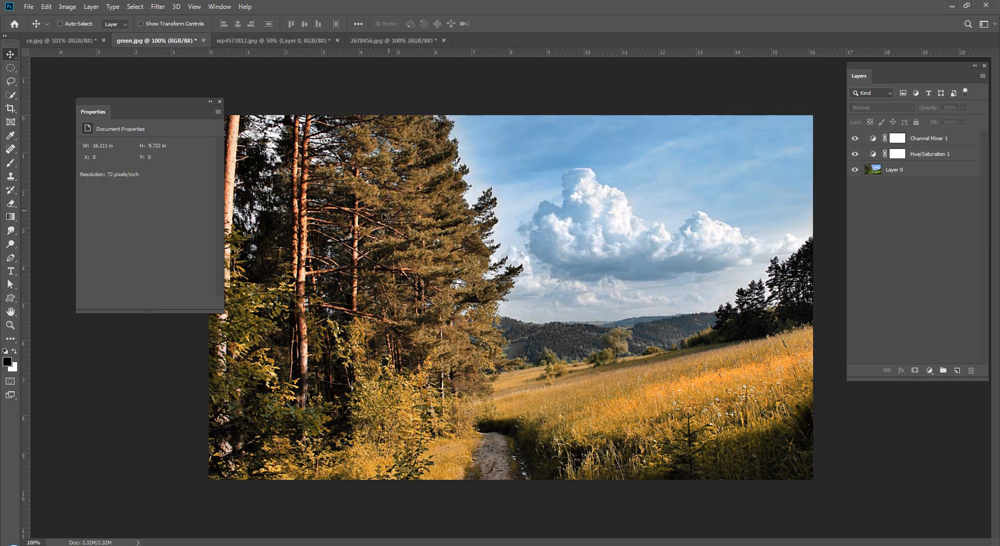
Try a Master saturation of +6 and a Cyans saturation of -9 on the Hue/Saturation layer, and reset the change.
left_click(875, 154)
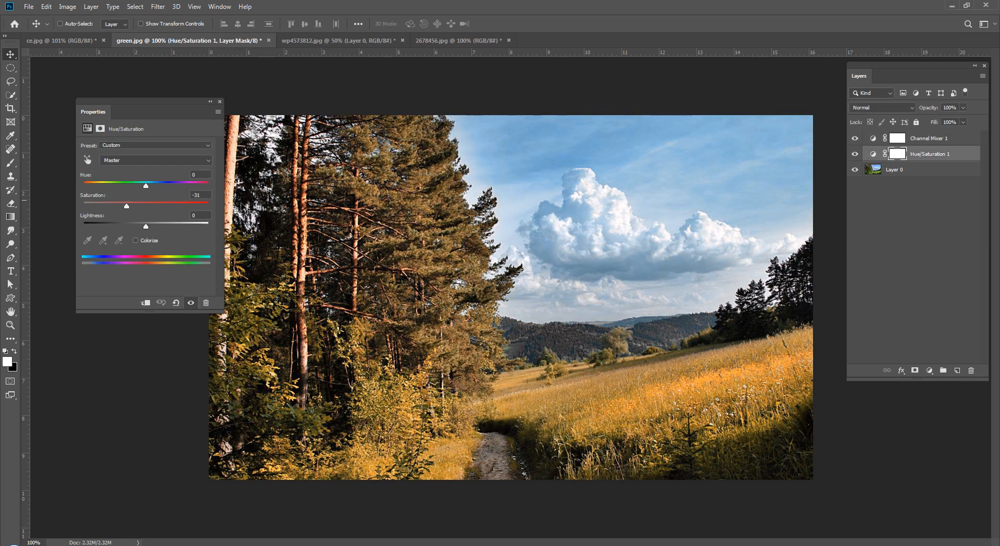
left_click_drag(116, 205, 137, 208)
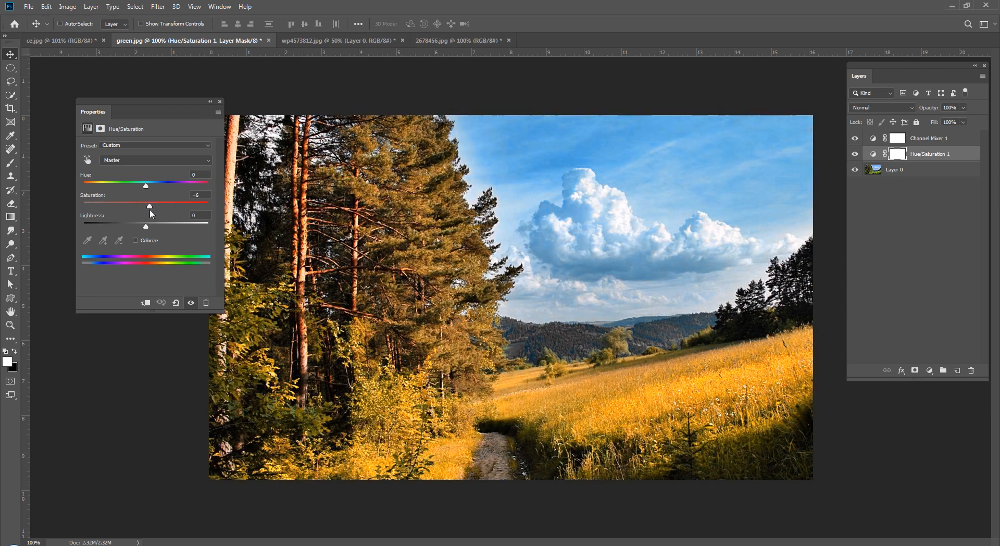
left_click(146, 161)
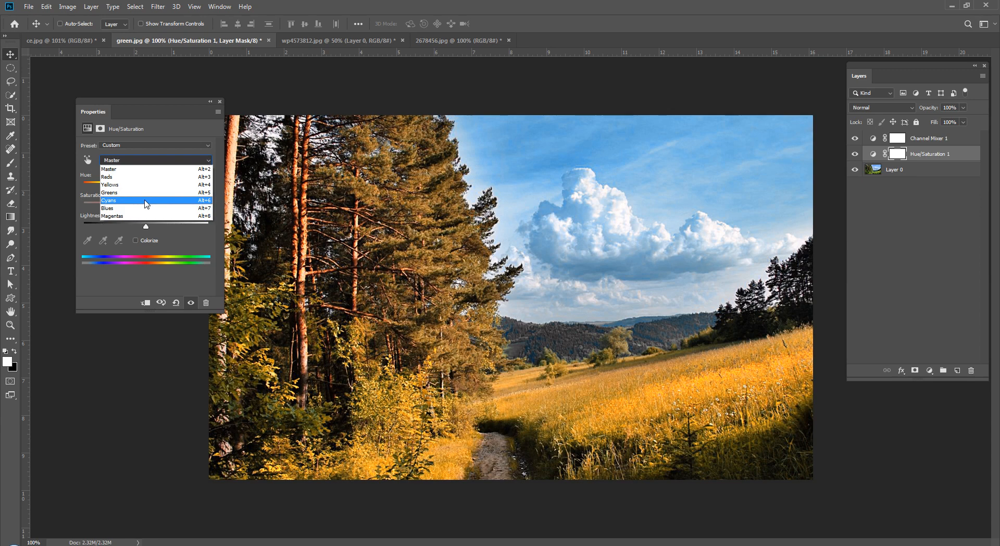
left_click(143, 201)
left_click_drag(109, 206, 142, 211)
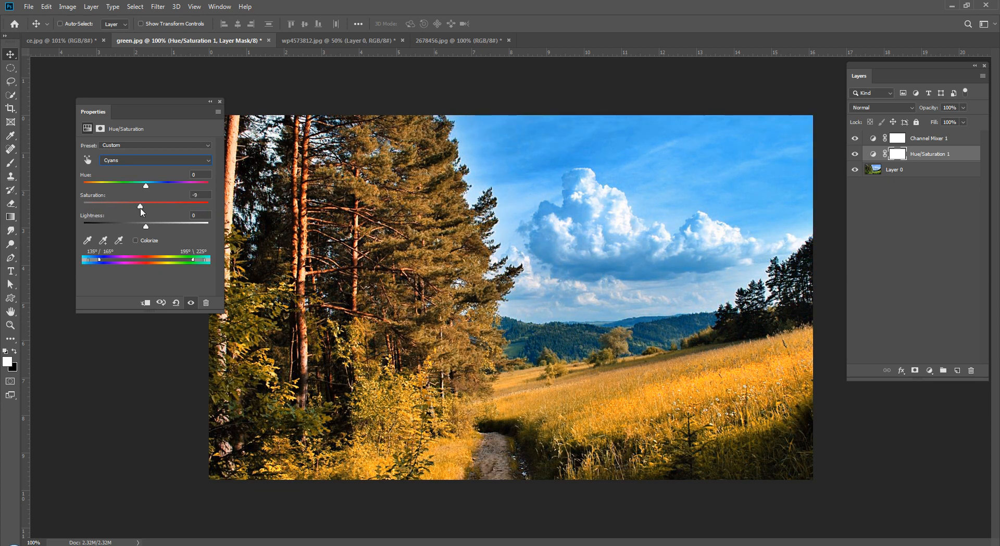
left_click(176, 304)
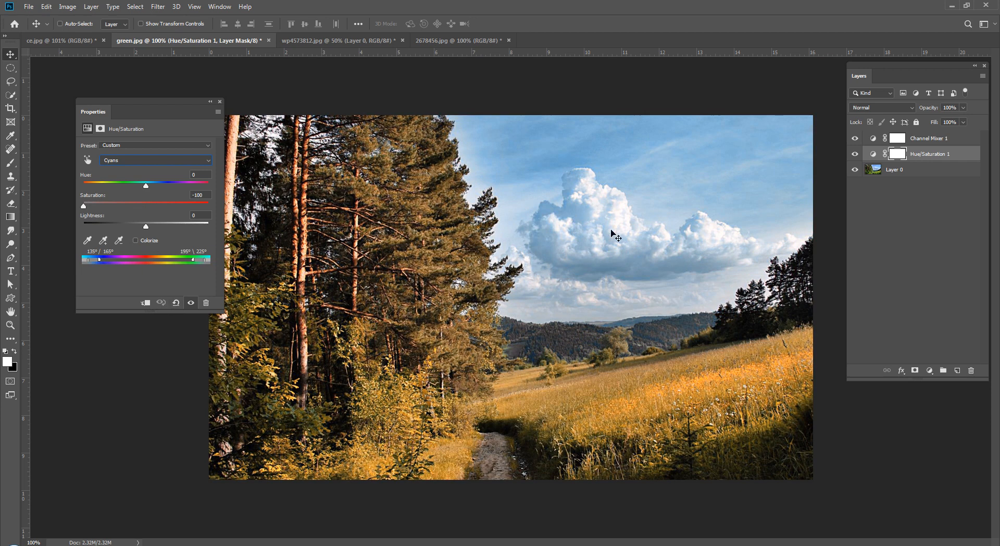
Delete the Hue/Saturation adjustment layer and close the adjustment settings.
left_click(206, 303)
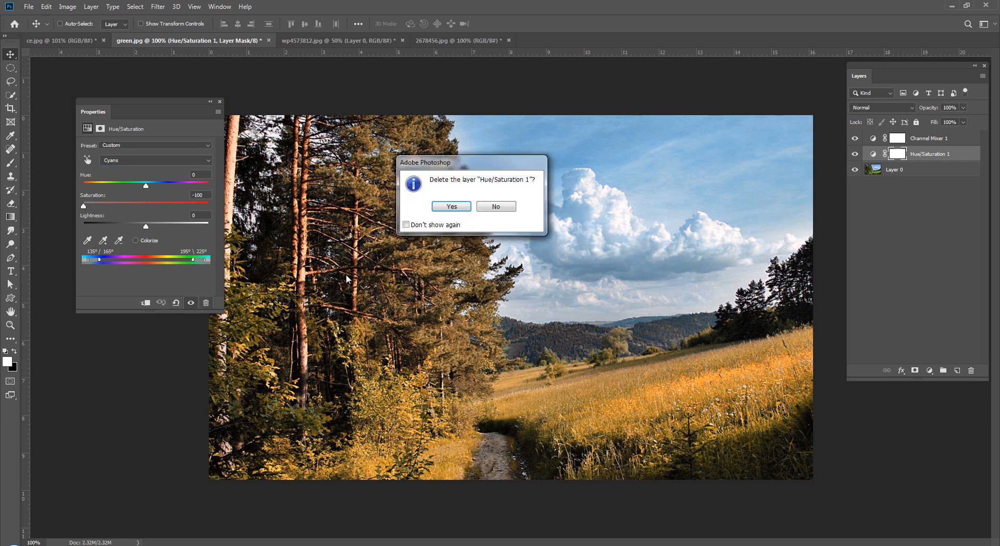
key("Return")
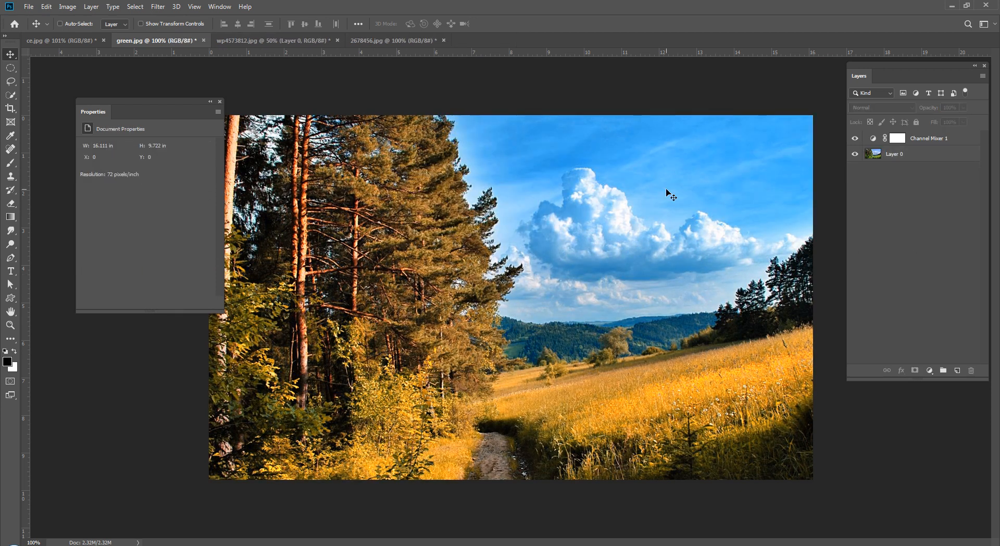
left_click(219, 101)
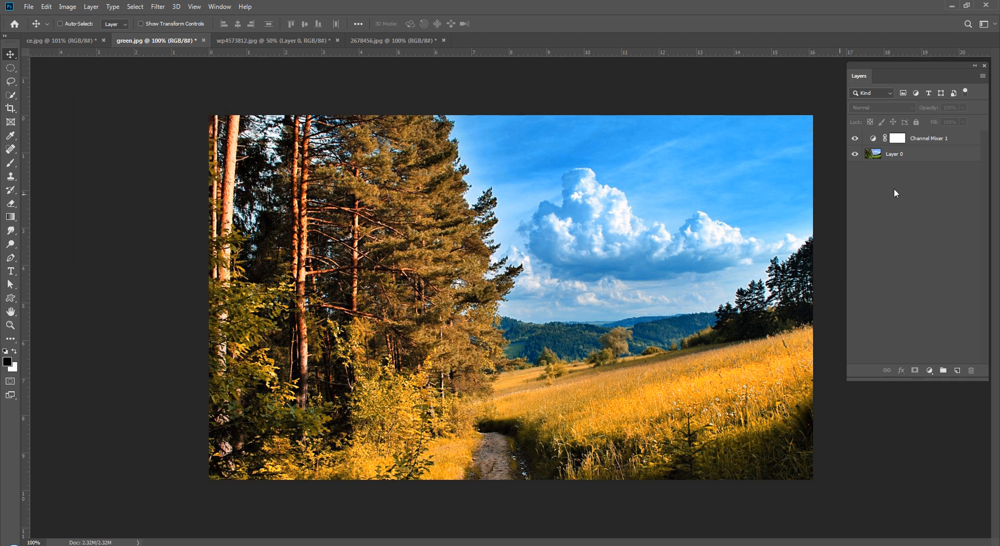
Add a new Hue/Saturation adjustment layer between Layer 0 and the Channel Mixer and target its Cyans range.
left_click(923, 155)
left_click(932, 367)
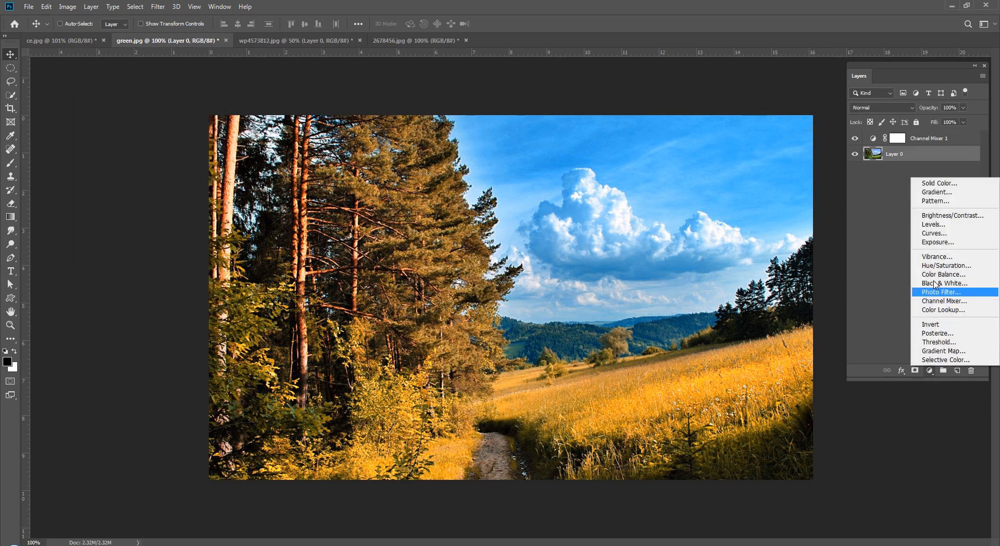
left_click(937, 266)
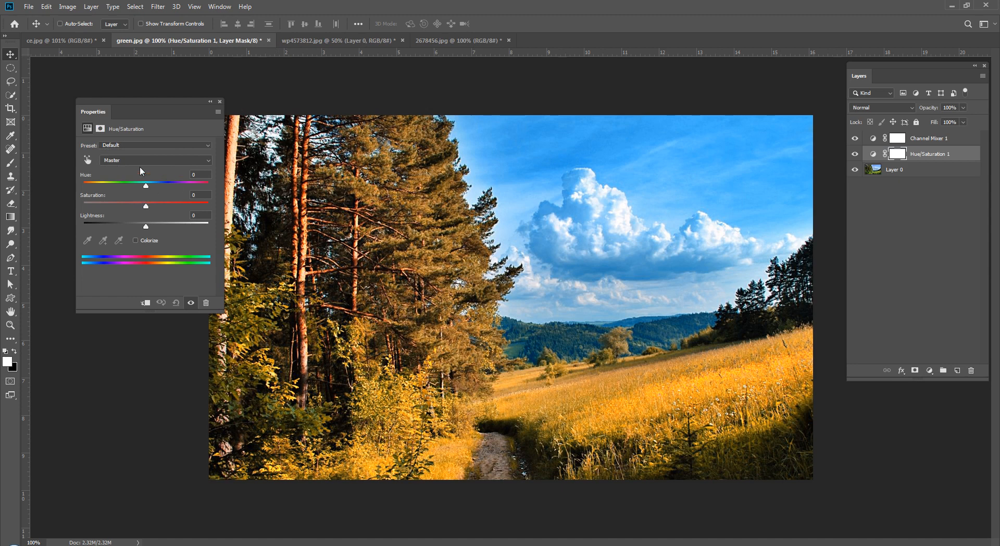
left_click(142, 160)
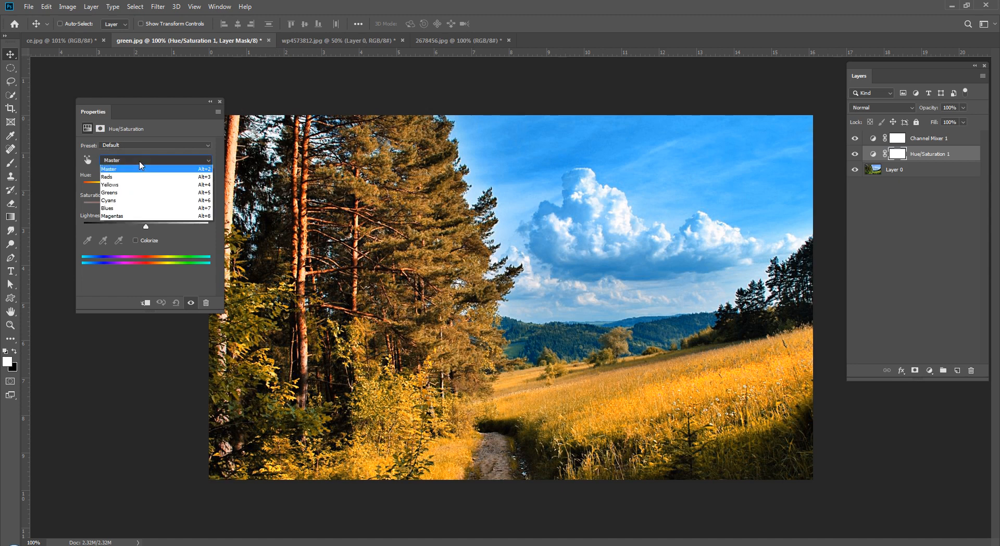
left_click(135, 200)
Set the Cyans saturation to -100 with its hue range at 172°/178° to 179°\247°, and close the adjustment settings.
left_click_drag(146, 204, 84, 213)
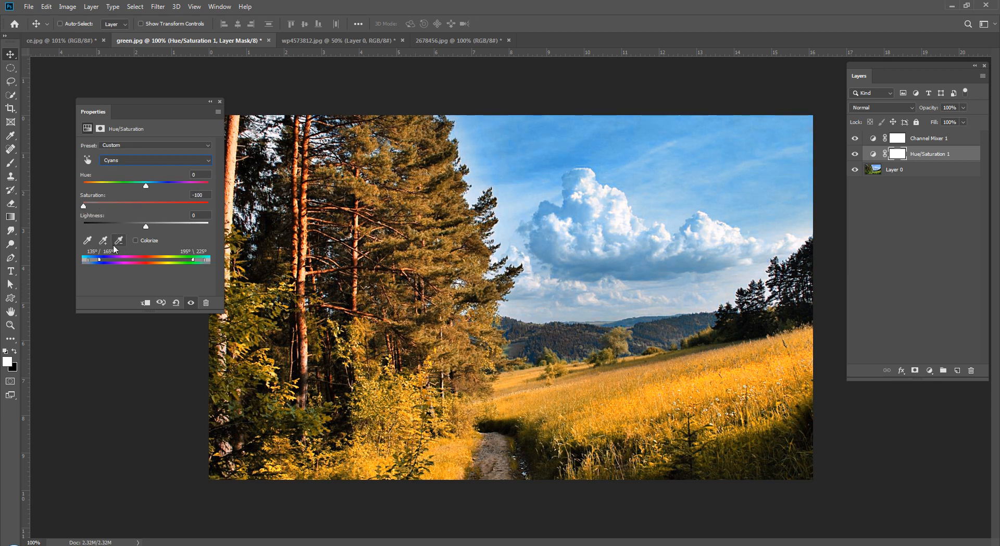
mouse_move(103, 258)
left_mouse_down()
mouse_move(202, 259)
mouse_move(84, 266)
mouse_move(106, 262)
left_mouse_up()
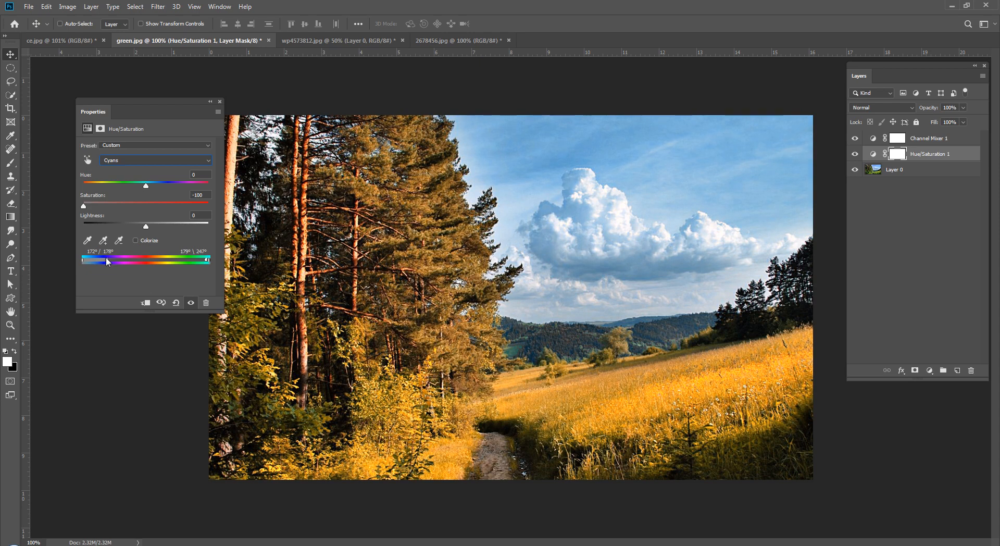
left_click(221, 101)
Switch to the wp4573812.jpg document and add a Channel Mixer adjustment layer above Layer 0.
key("ctrl+Tab")
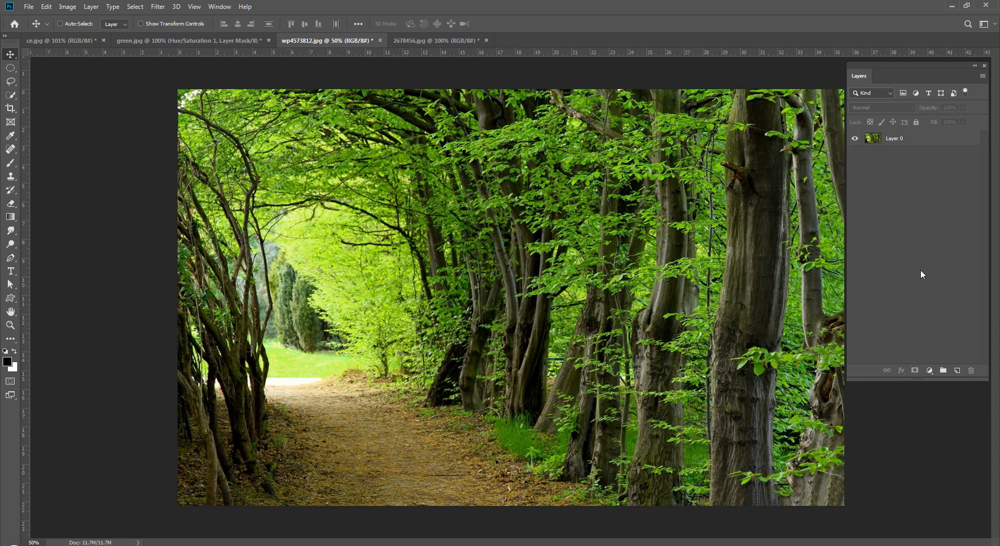
left_click(930, 370)
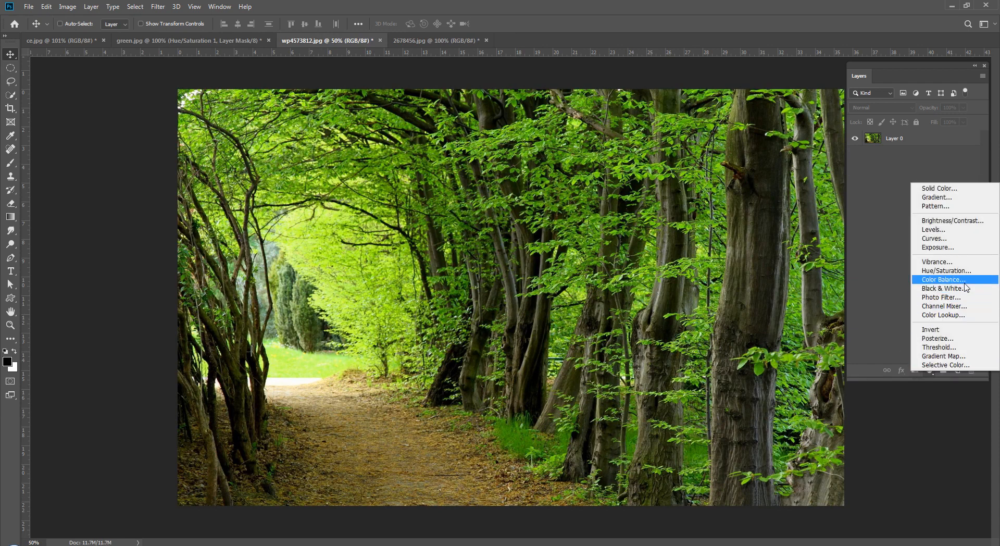
left_click(943, 306)
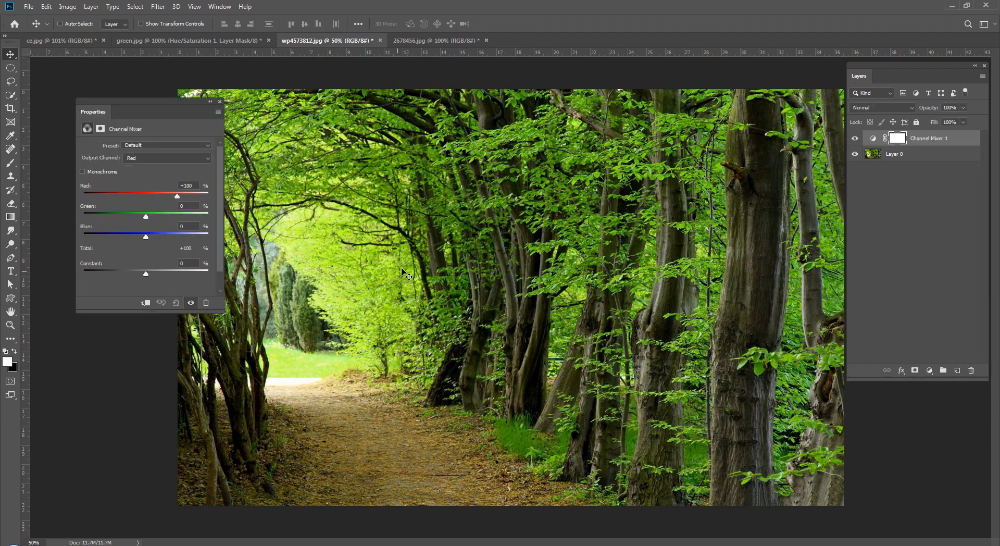
In the forest path photo's Channel Mixer, set Green to +83% and Blue to -68% for the Red output, and close its settings.
left_click_drag(146, 216, 172, 218)
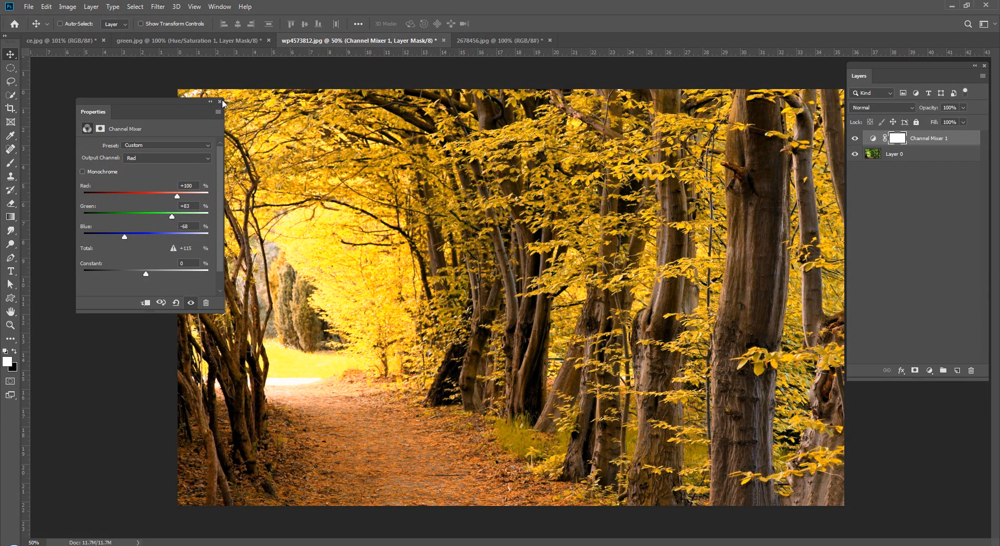
left_click(220, 102)
left_click(944, 214)
Hide Channel Mixer 1, add another Channel Mixer adjustment layer directly above Layer 0, and choose Green as its output channel.
left_click(855, 138)
left_click(902, 154)
left_click(929, 370)
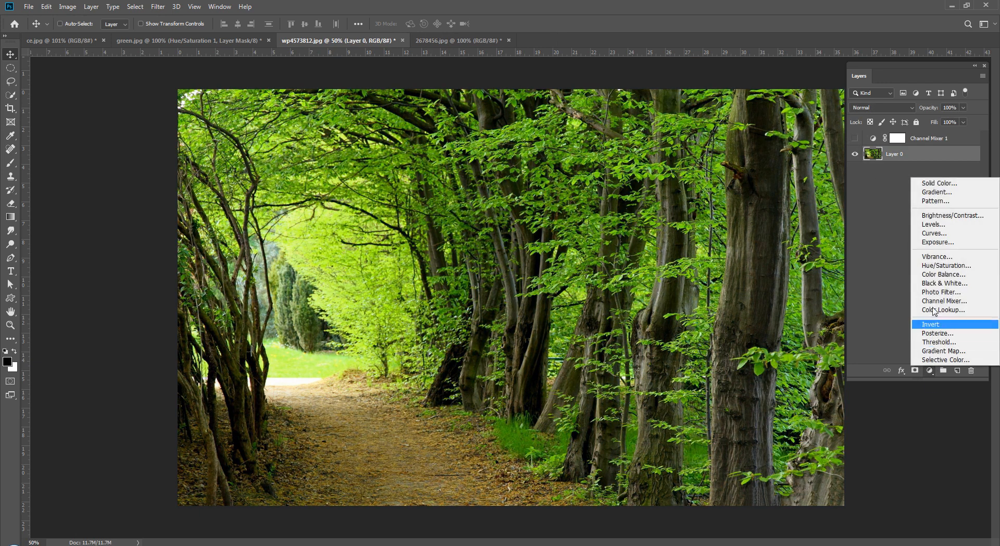
left_click(938, 301)
left_click(172, 158)
left_click(158, 175)
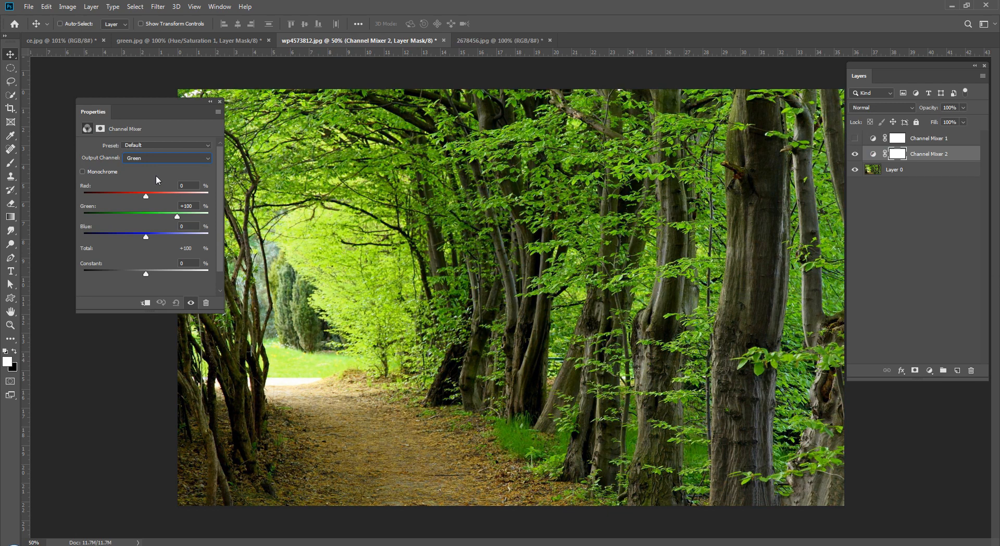
In the forest path photo's new Channel Mixer, set Green to -33% and Blue to +153% for the Green output, and close its settings.
left_click_drag(177, 219, 135, 226)
left_click_drag(146, 242, 160, 239)
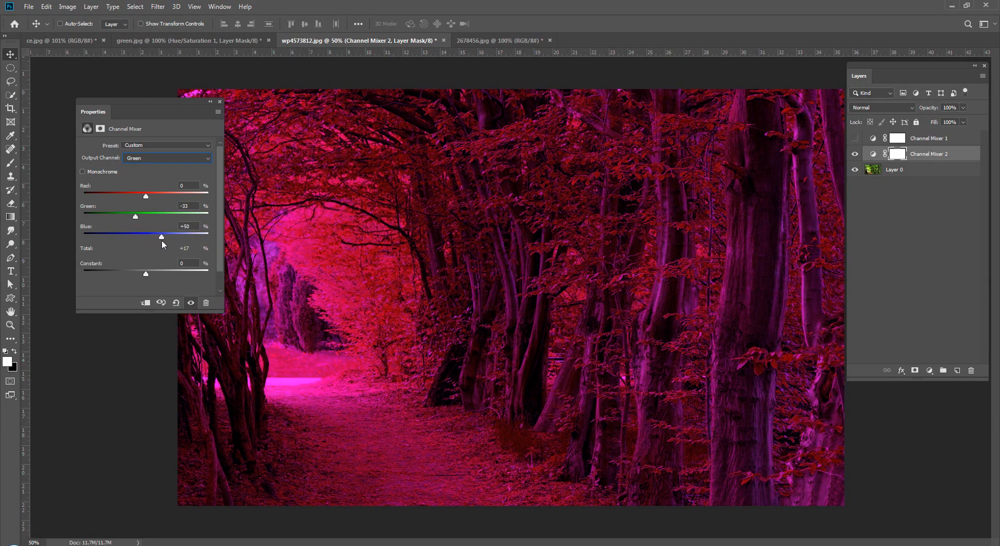
left_click_drag(160, 238, 192, 251)
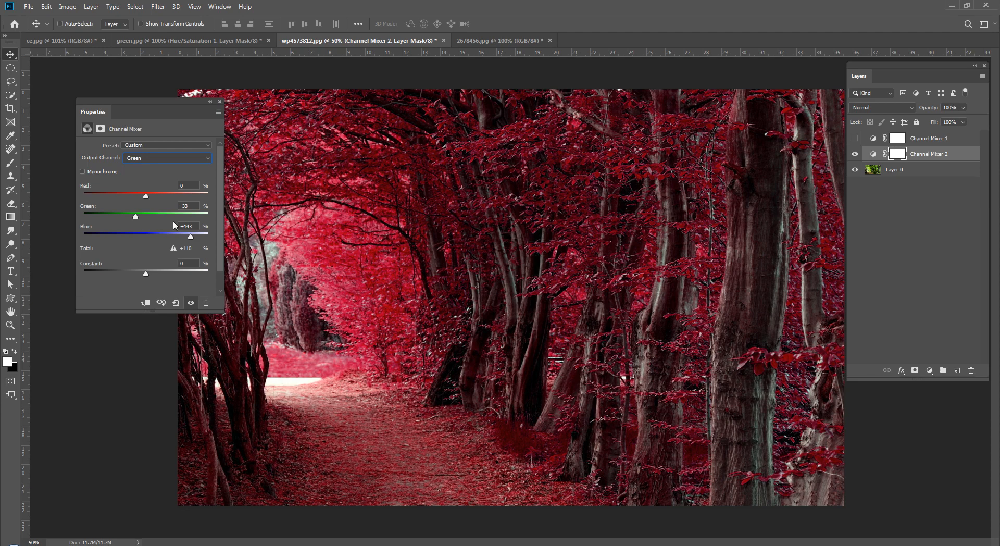
left_click_drag(192, 236, 211, 236)
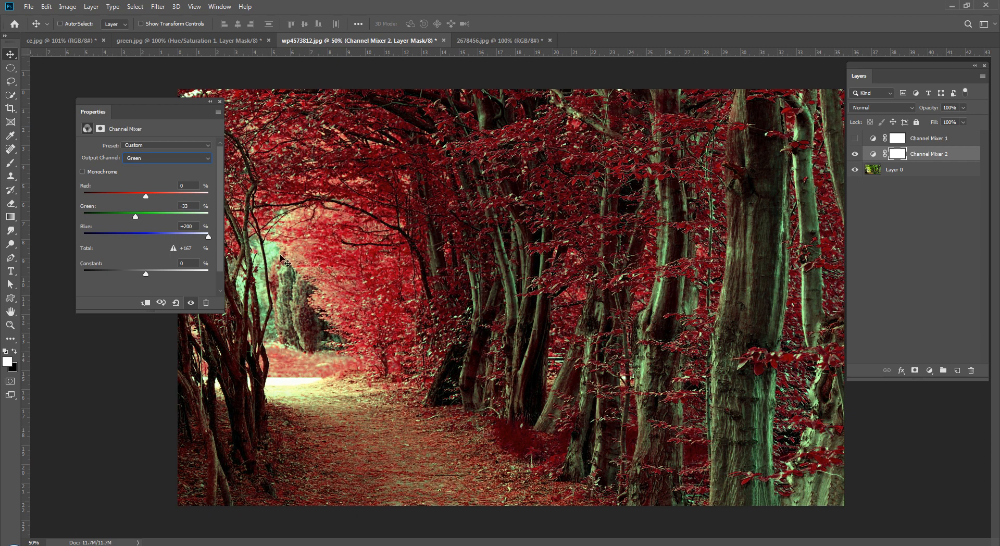
mouse_move(209, 237)
left_mouse_down()
mouse_move(91, 238)
mouse_move(197, 240)
left_mouse_up()
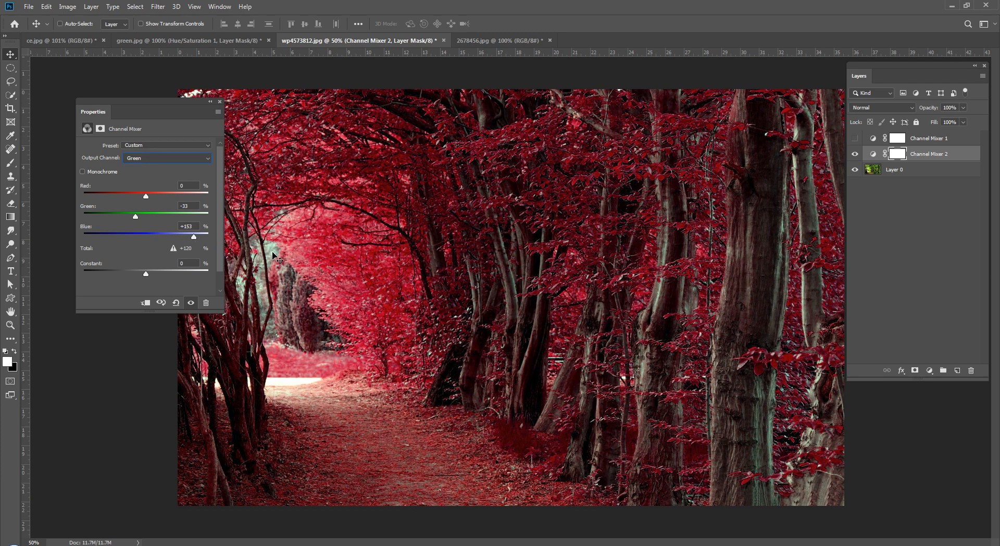
left_click(220, 102)
left_click(891, 248)
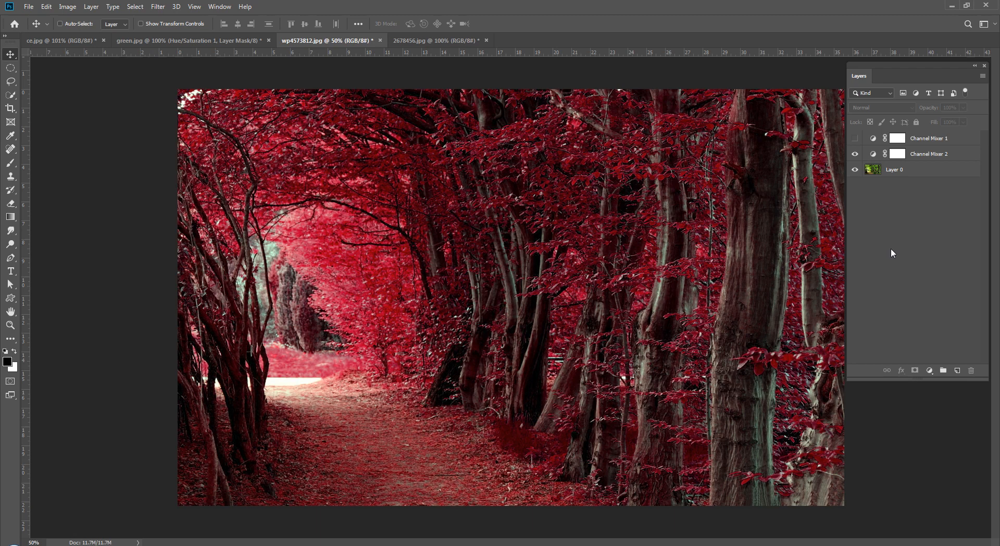
Switch to the 2678456.jpg document and unlock its Background layer.
key("ctrl+Tab")
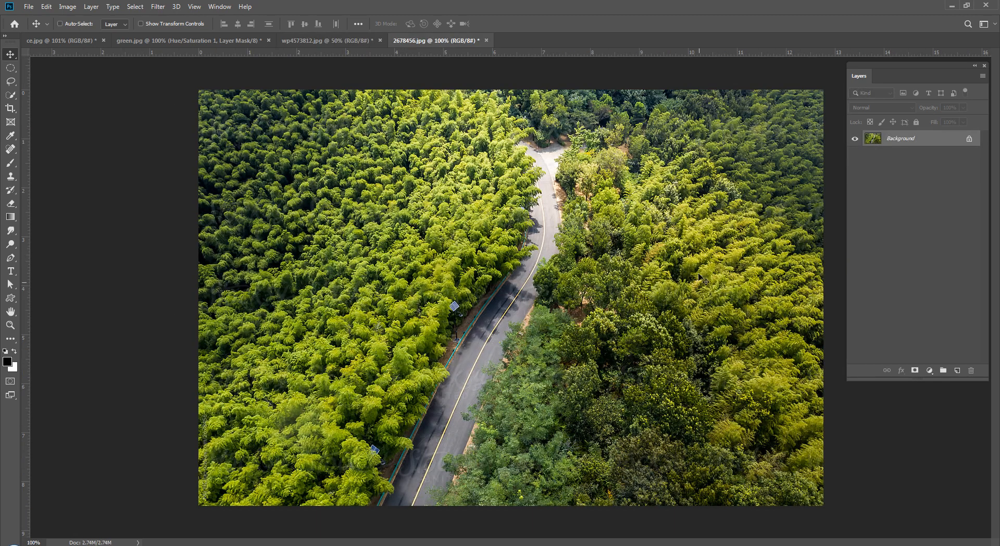
left_click(969, 139)
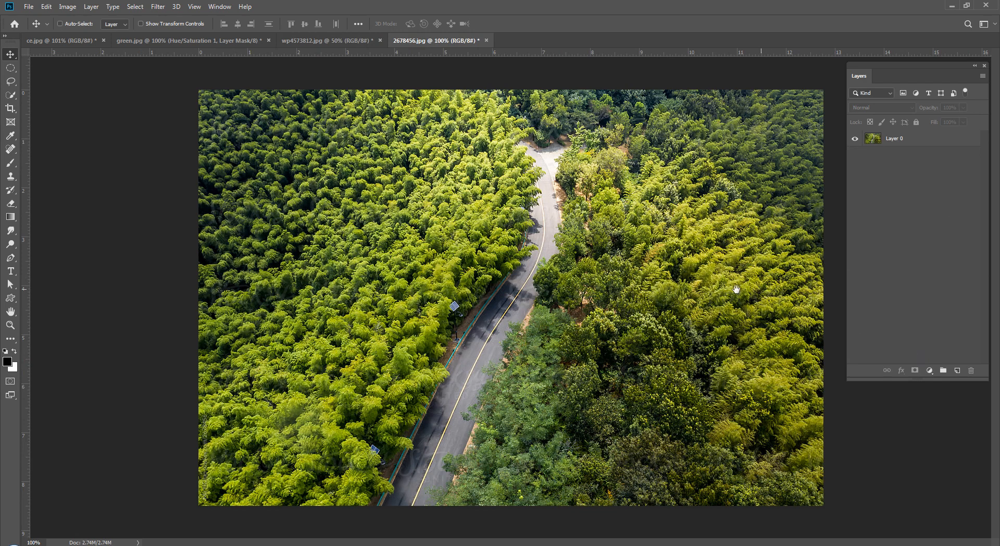
left_click(929, 371)
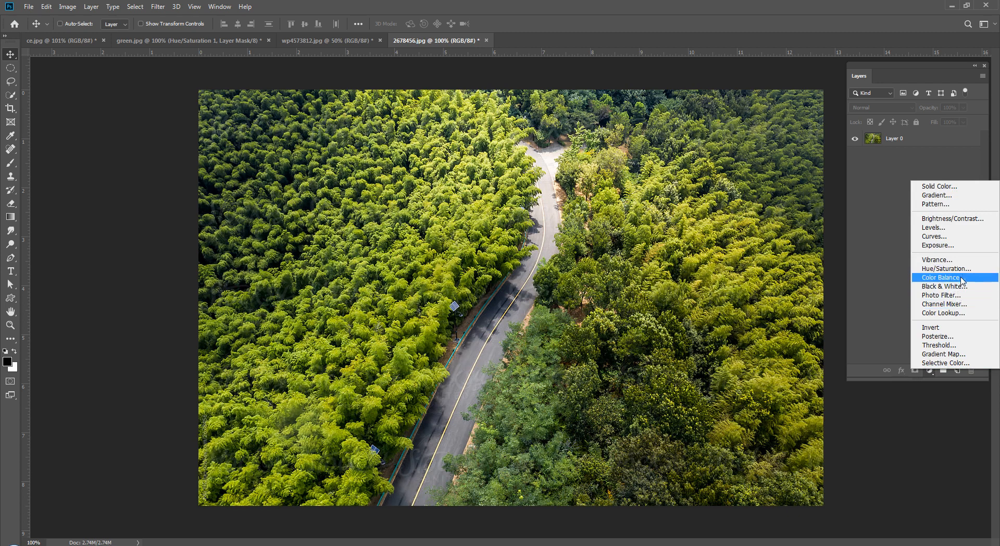
left_click(882, 265)
Check the road photo's dimensions and resolution in Image Size, and leave without changing them.
left_click(57, 7)
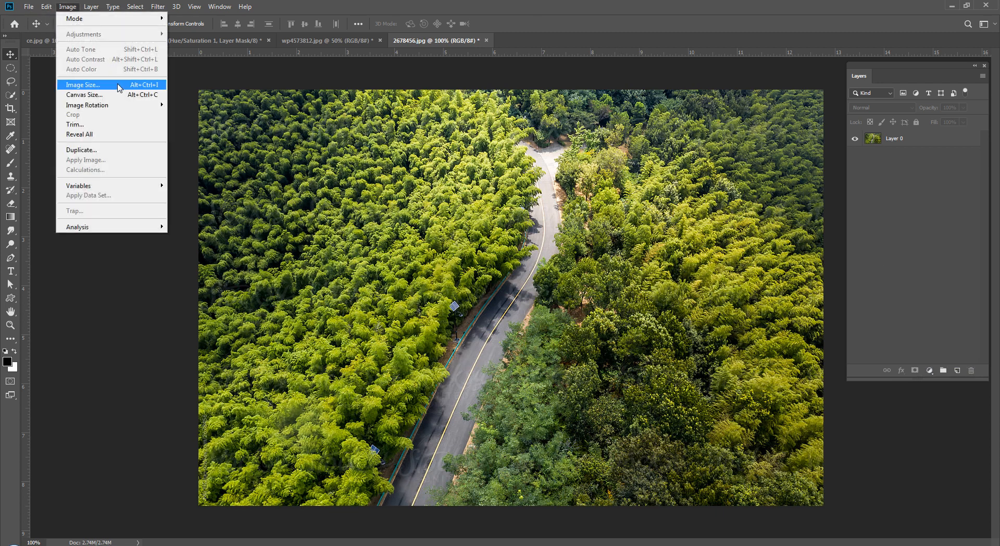
left_click(119, 83)
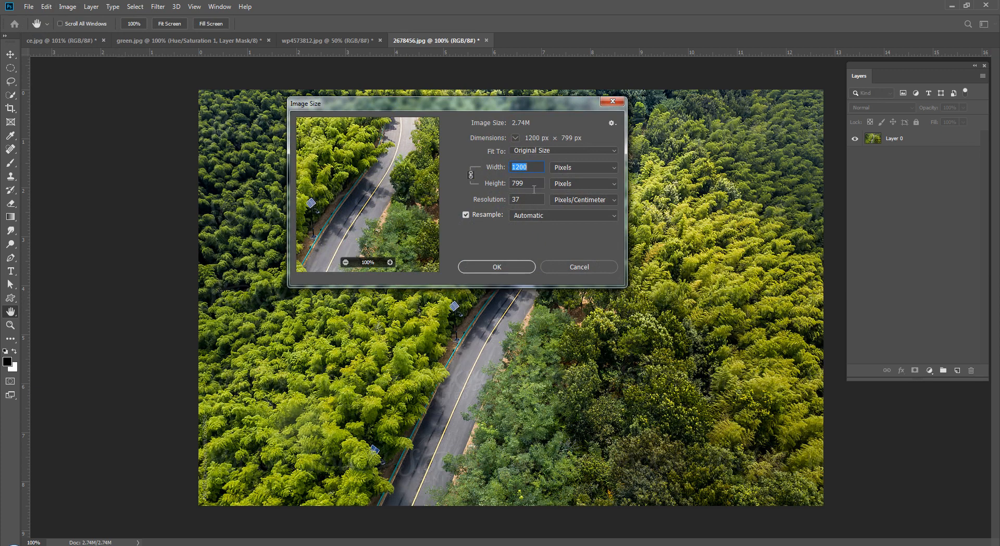
left_click(531, 202)
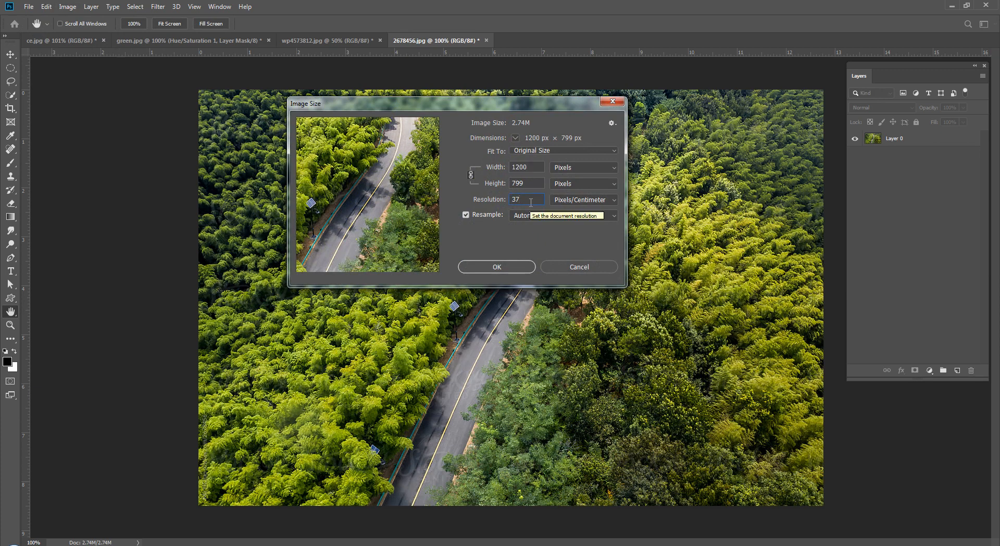
left_click(571, 269)
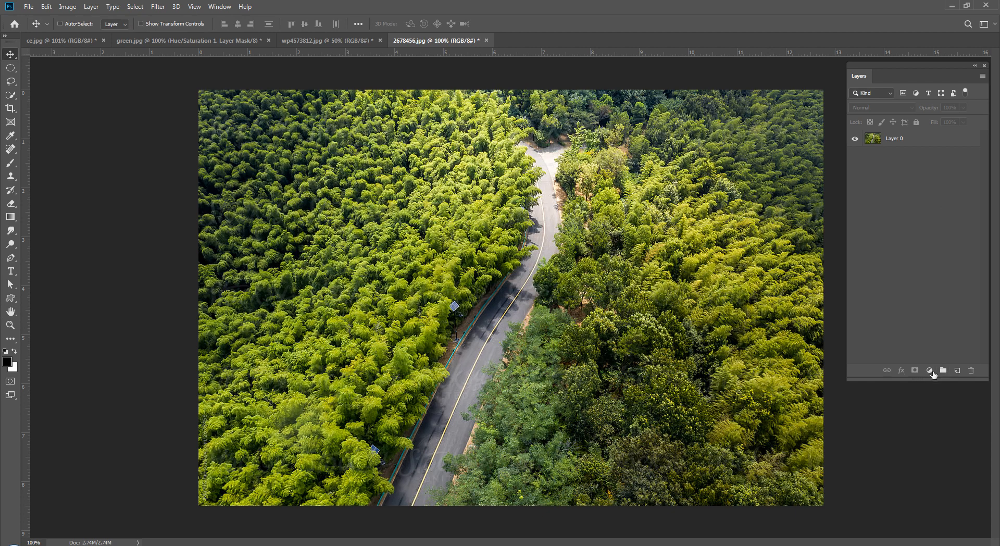
Add a Channel Mixer adjustment above Layer 0, shift its Red output until the foliage turns golden yellow, and close its settings.
left_click(929, 370)
left_click(945, 306)
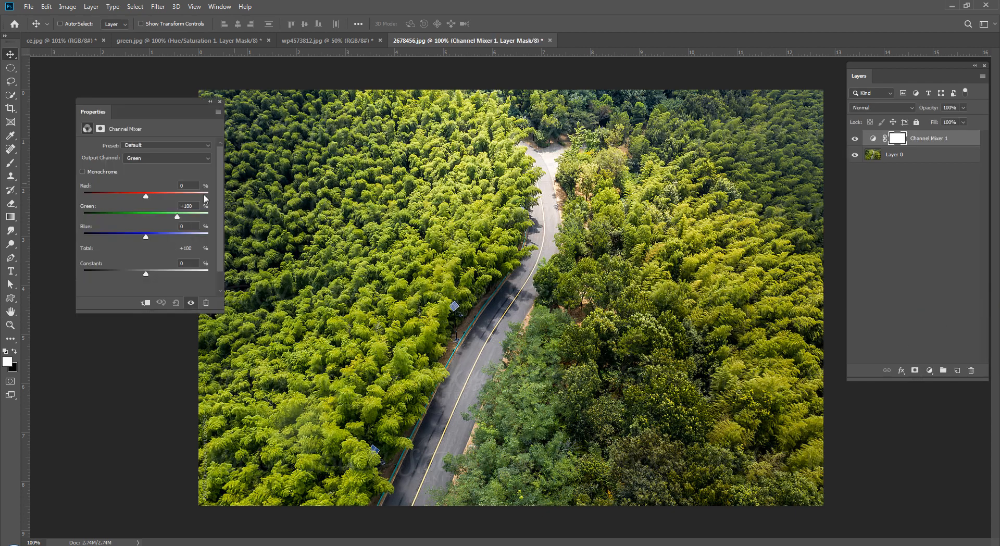
left_click(145, 158)
left_click(146, 167)
left_click_drag(149, 218, 171, 217)
left_click(219, 103)
left_click(878, 255)
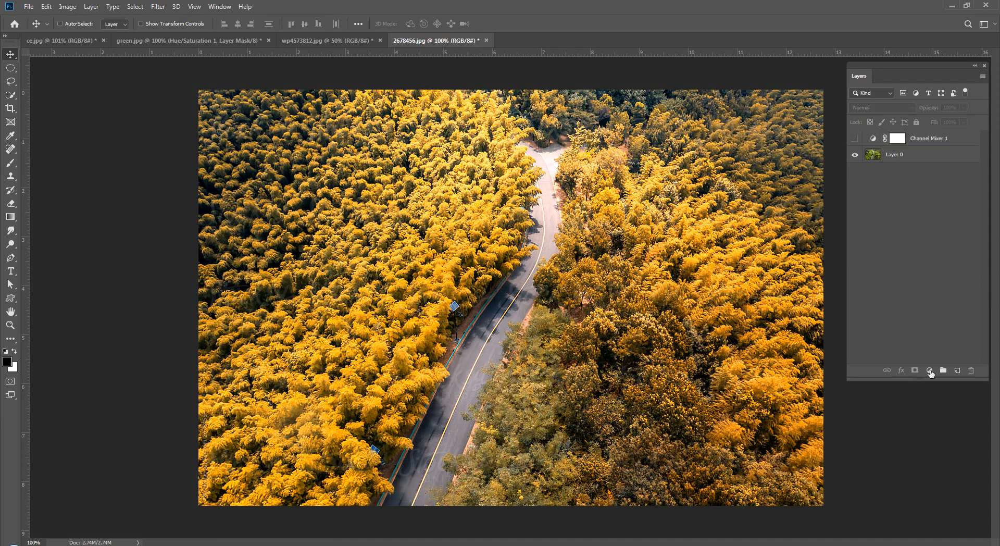
Add a second Channel Mixer adjustment layer above Channel Mixer 1, and compare the photo with and without Channel Mixer 1, leaving it hidden.
left_click(929, 370)
left_click(934, 307)
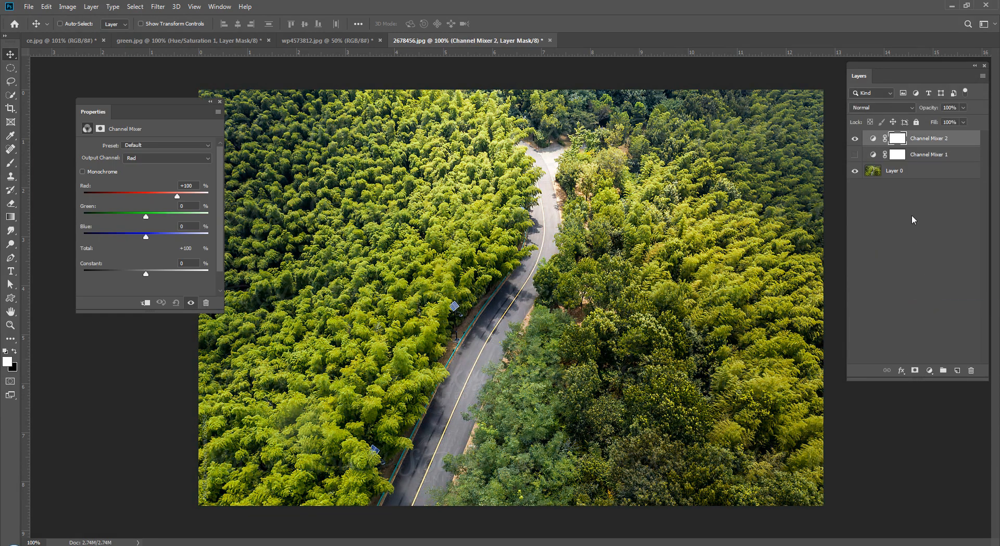
left_click(854, 154)
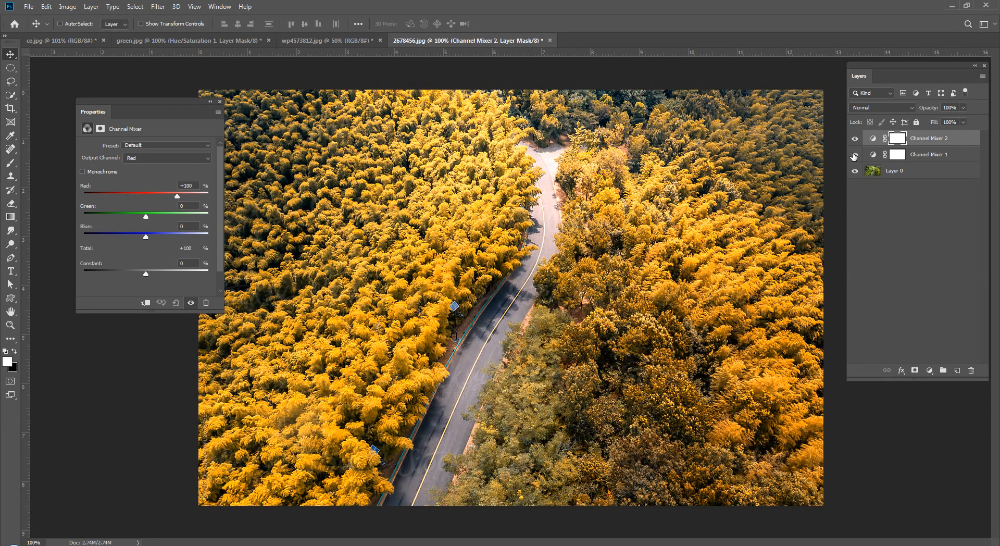
left_click(854, 155)
left_click(886, 207)
left_click(854, 156)
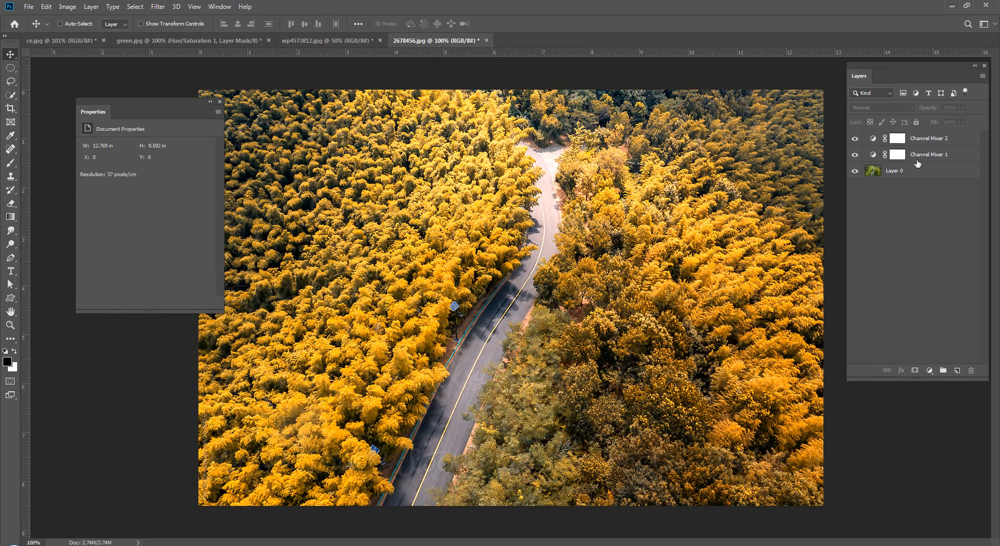
left_click(854, 156)
In Channel Mixer 2 of the road photo, set Green to -30% and Blue to +145% for the Green output.
left_click(873, 138)
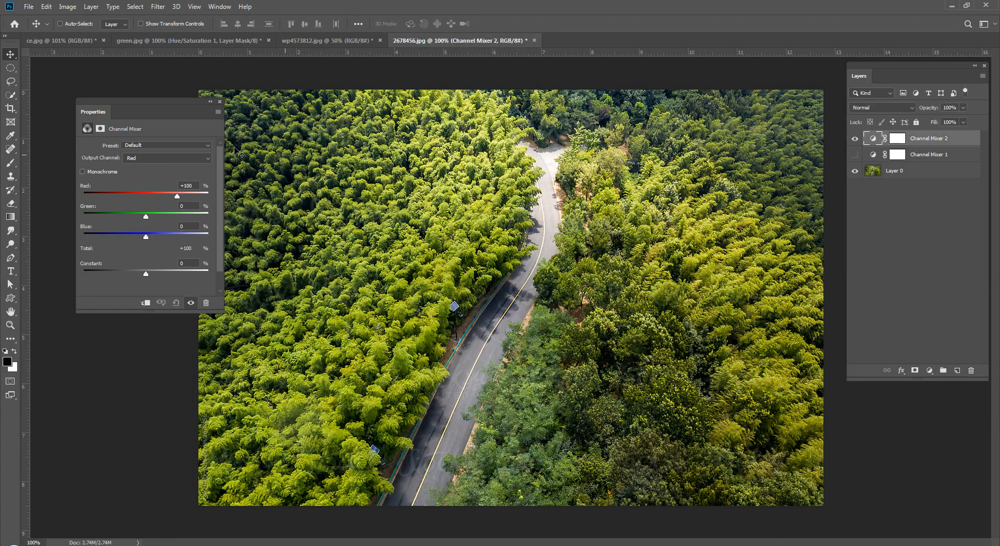
left_click(190, 157)
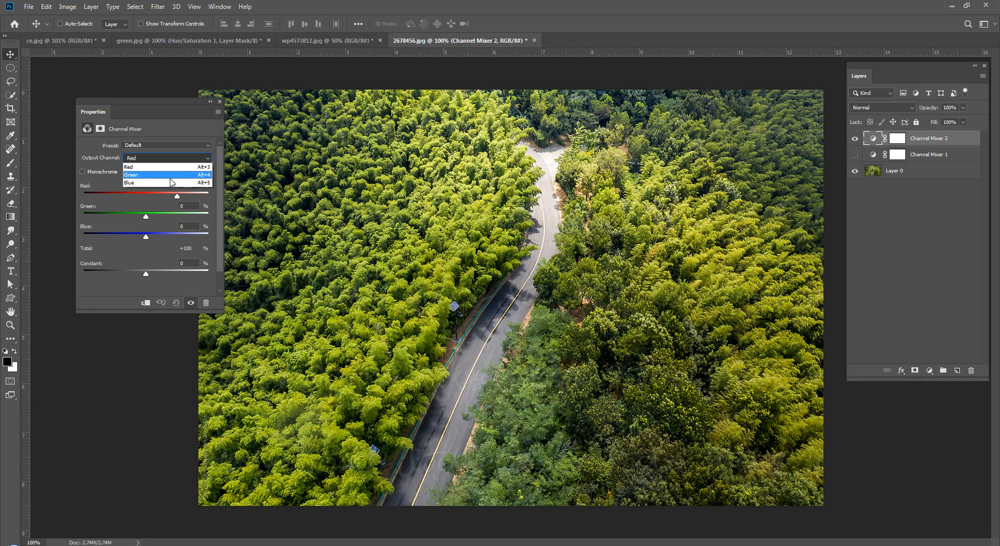
left_click(171, 177)
left_click_drag(150, 215, 193, 252)
left_click_drag(127, 216, 137, 219)
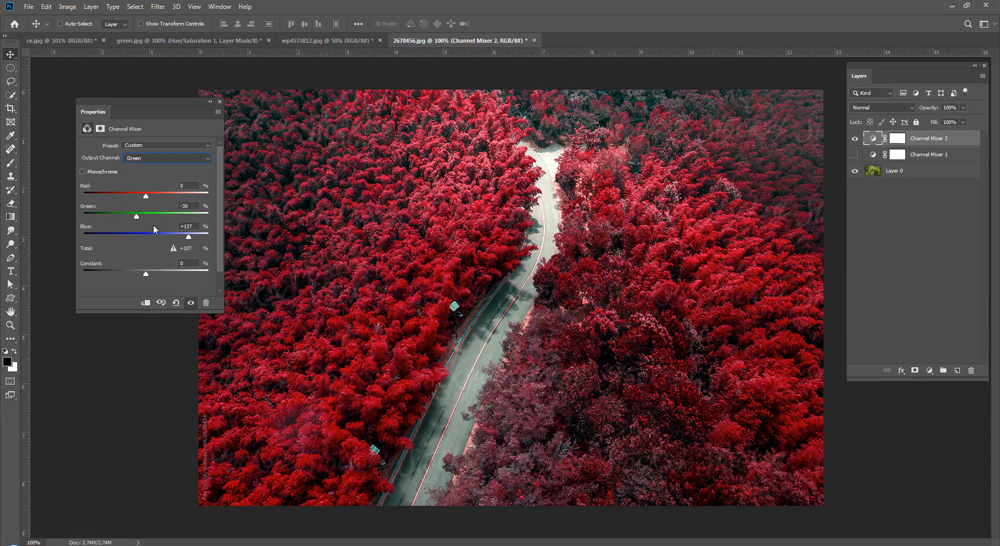
mouse_move(189, 237)
left_mouse_down()
mouse_move(173, 238)
mouse_move(205, 238)
mouse_move(178, 238)
mouse_move(190, 237)
left_mouse_up()
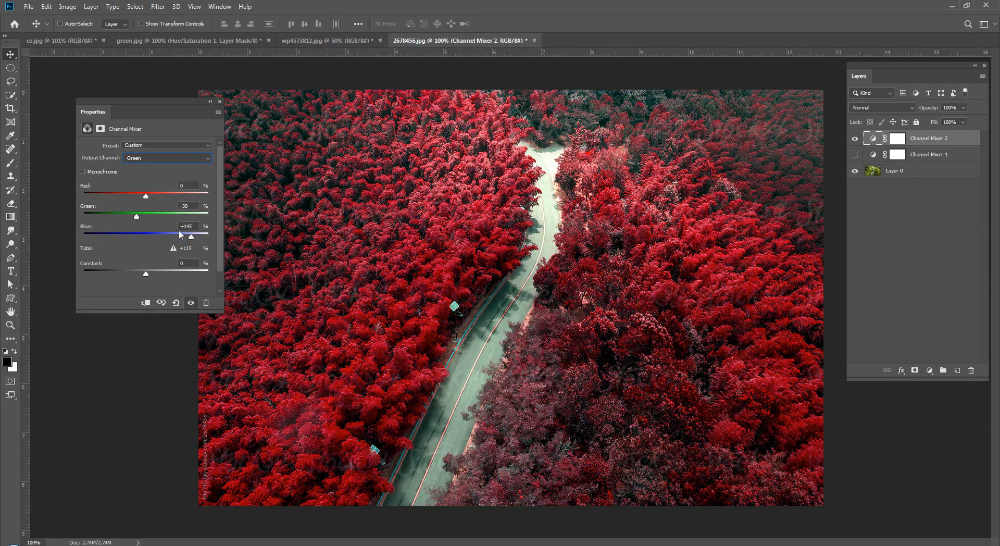
Try stronger Green and Blue shifts in Channel Mixer 2's Green output, settle on Green -25% and Blue +137%, and deselect the layer.
left_click_drag(138, 218, 121, 220)
left_click_drag(192, 237, 206, 237)
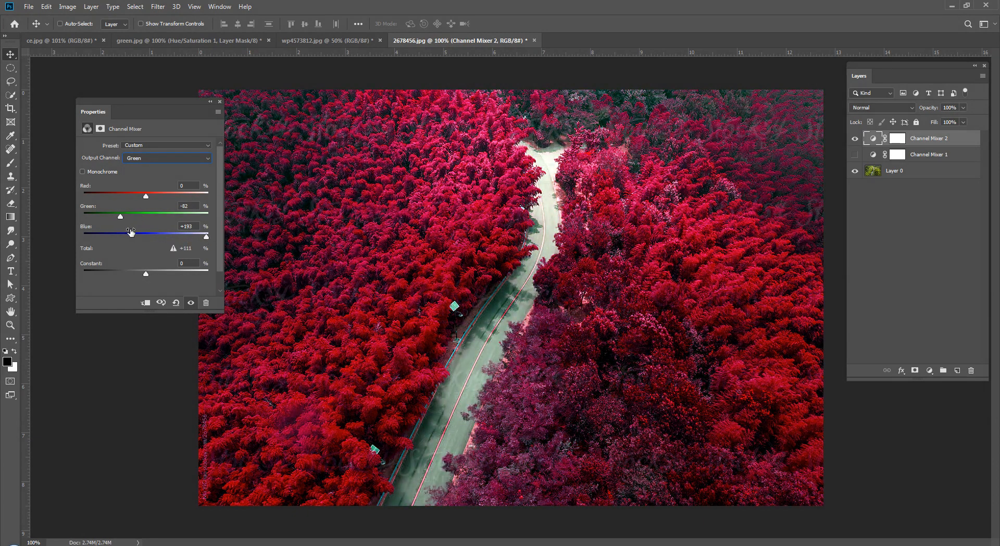
left_click_drag(121, 221, 138, 220)
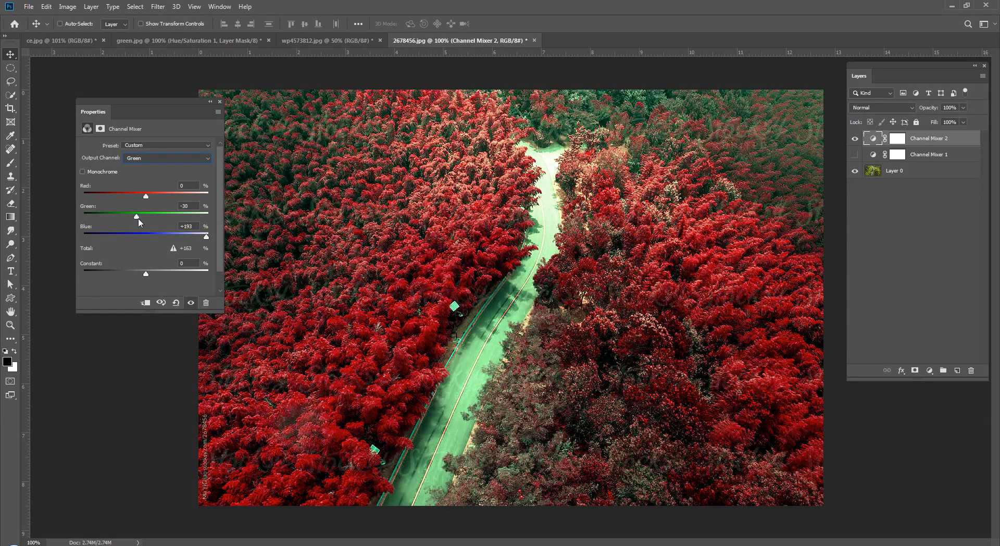
left_click_drag(206, 237, 187, 237)
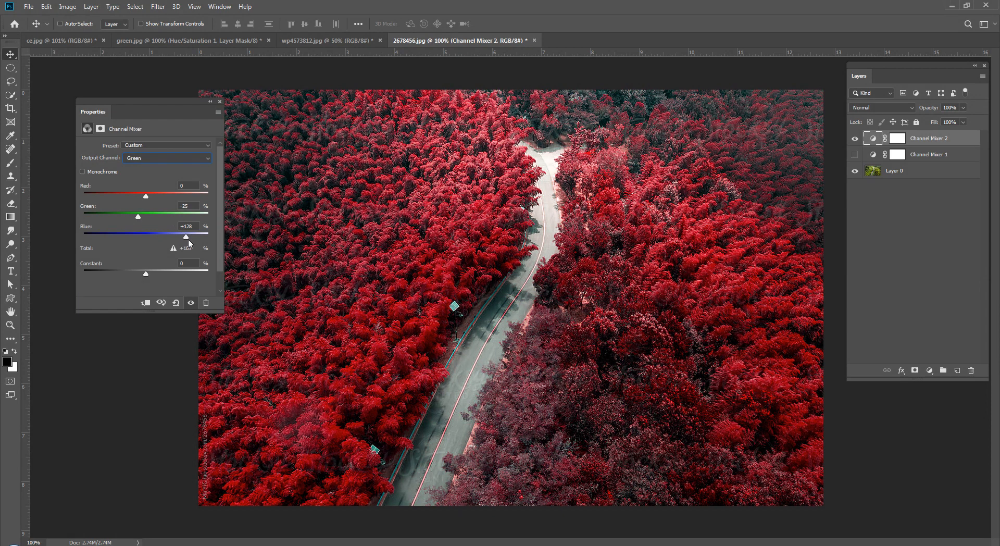
left_click_drag(189, 240, 208, 238)
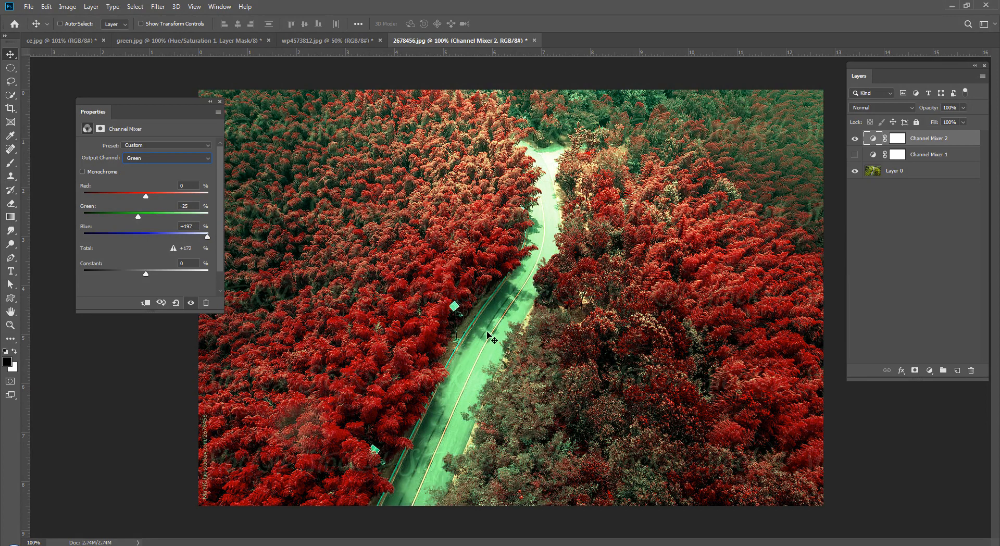
left_click_drag(208, 237, 191, 249)
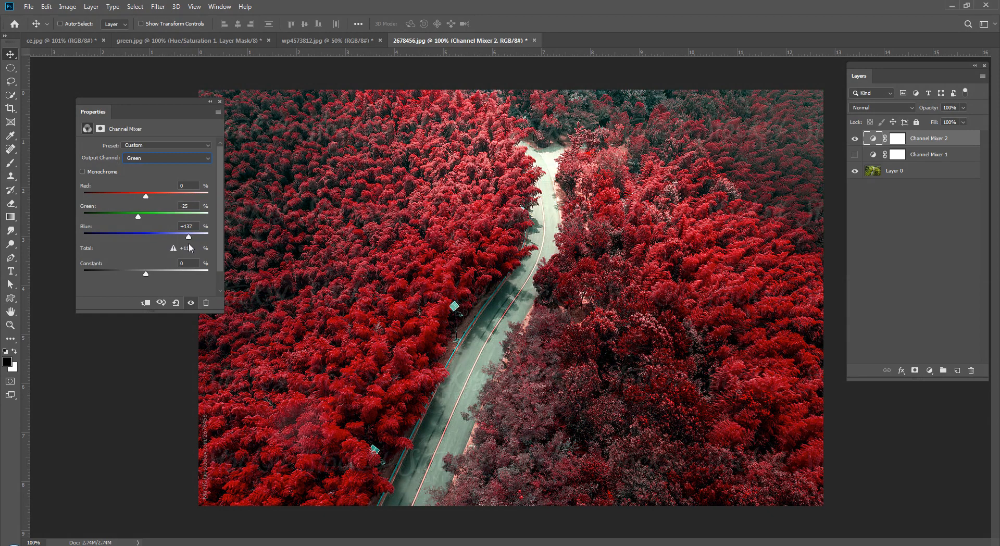
left_click(888, 280)
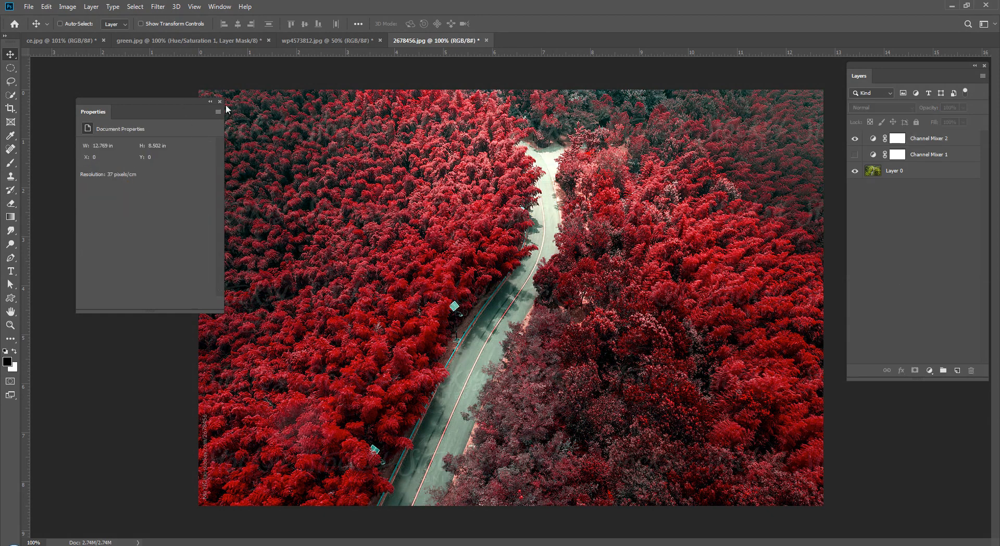
Preview Channel Mixer 1 combined with Channel Mixer 2, hide both adjustment layers, and select Layer 0.
left_click(855, 155)
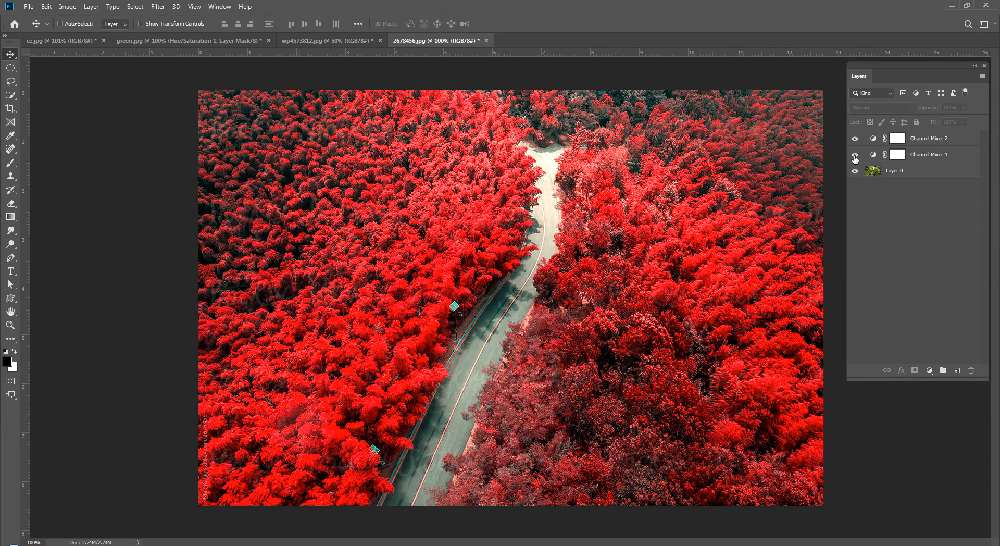
left_click(855, 154)
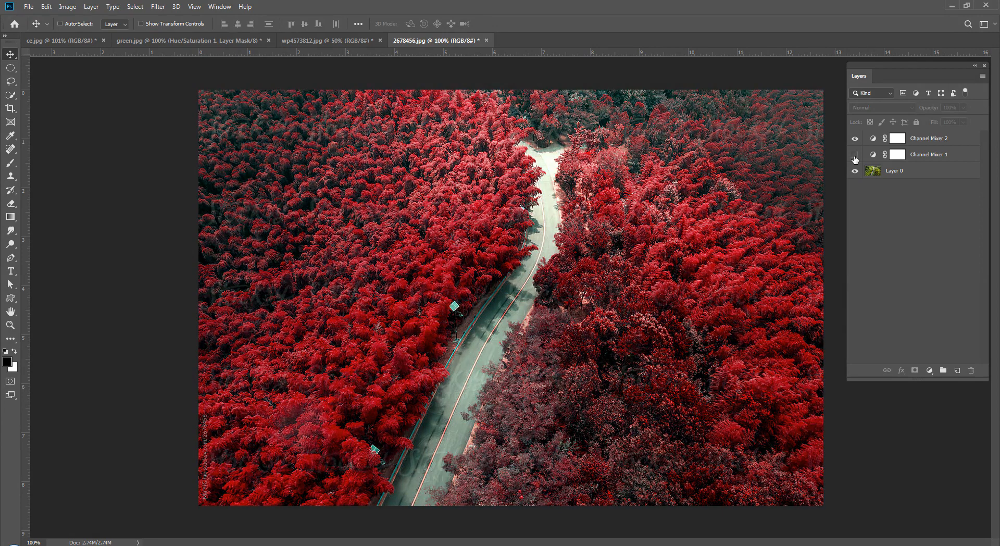
left_click(855, 138)
left_click(899, 172)
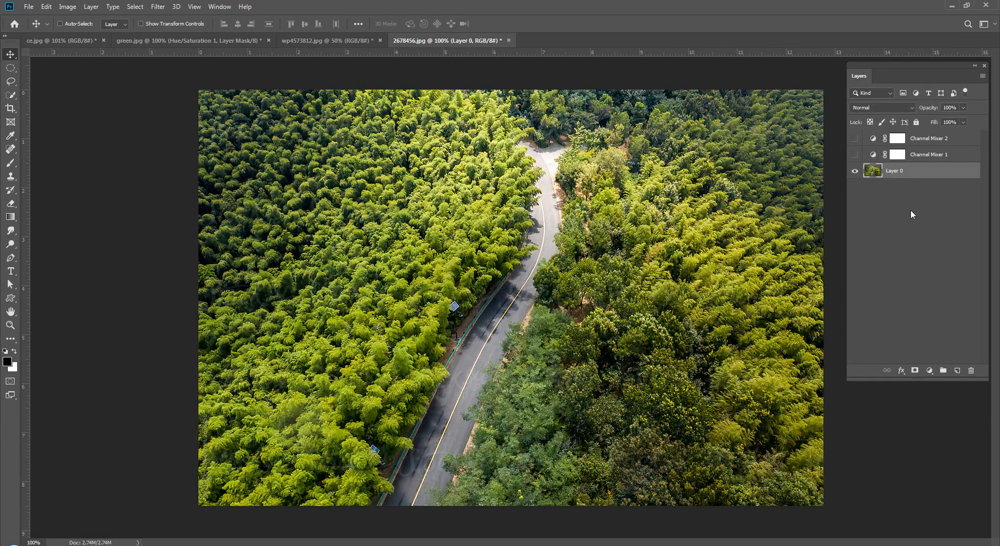
Compare the road photo before and after by toggling Channel Mixer 2's visibility repeatedly, leaving it hidden.
left_click(855, 138)
left_click(855, 137)
left_click(855, 138)
left_click(855, 138)
left_click(855, 138)
left_click(854, 139)
left_click(855, 140)
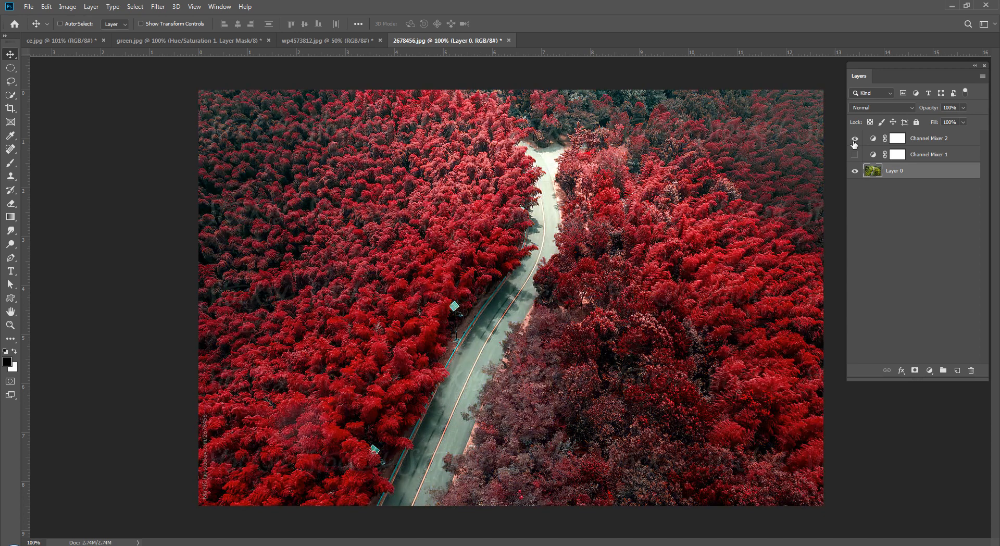
left_click(855, 140)
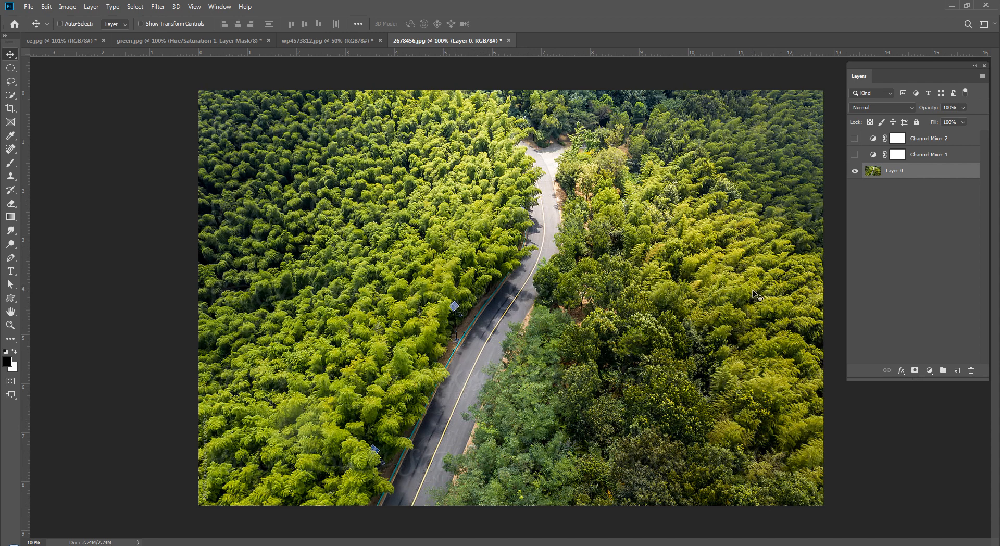
Add a Channel Mixer adjustment layer directly above Layer 0 in the road photo and choose Blue as its output channel.
left_click(915, 219)
left_click(901, 155)
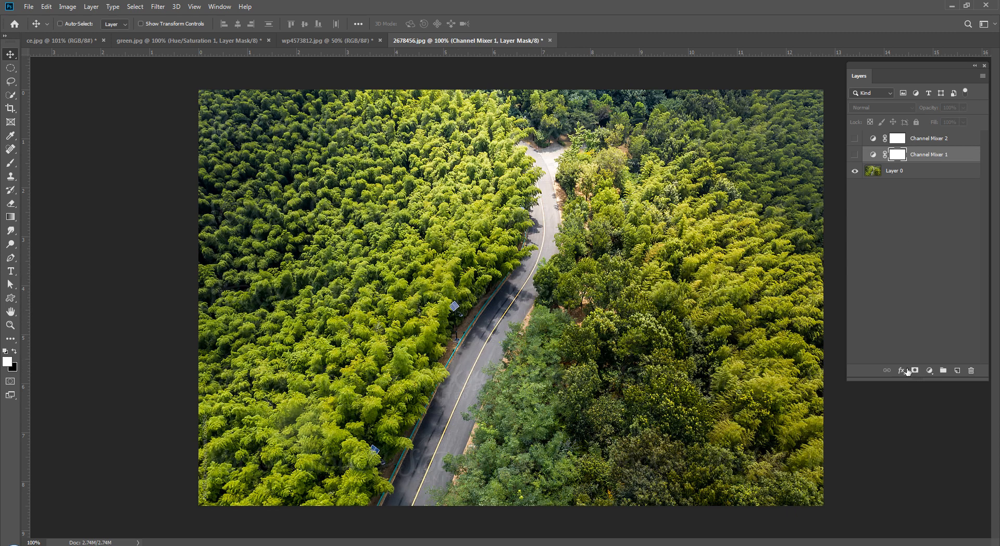
left_click(915, 175)
left_click(929, 371)
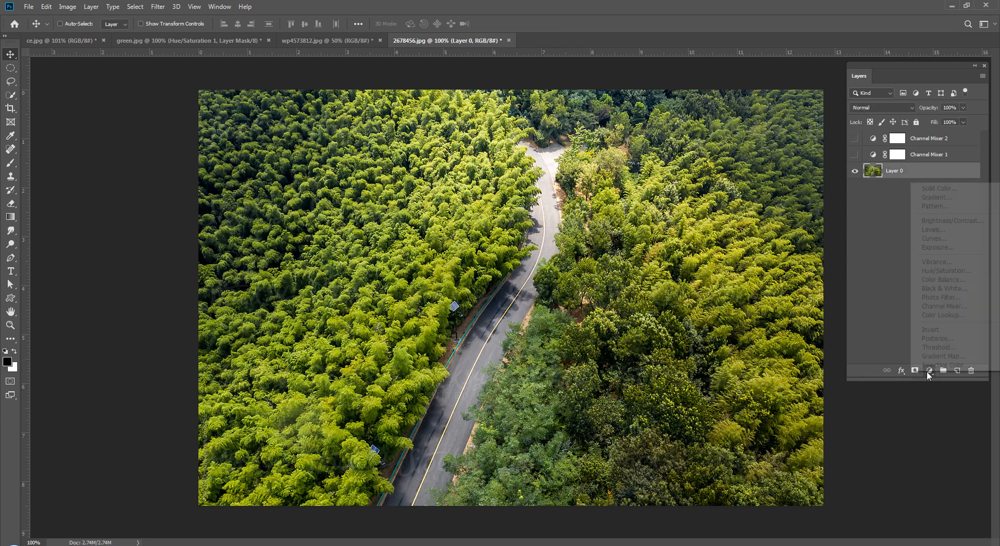
left_click(940, 306)
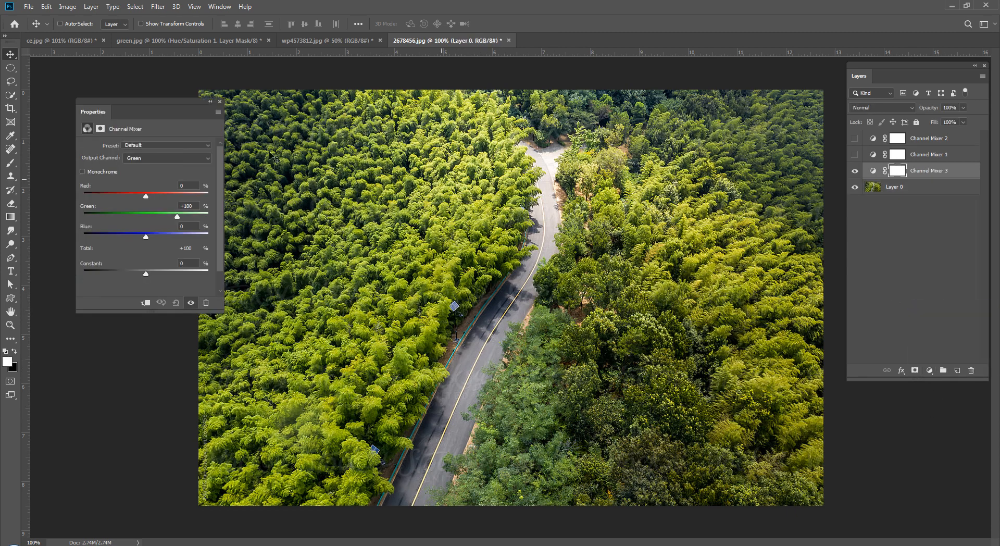
left_click(167, 158)
left_click(150, 182)
Adjust Channel Mixer 3's Blue output, settling on Green +110% and Blue -47%, and deselect the layer.
left_click_drag(145, 221, 125, 220)
left_click_drag(177, 238, 202, 221)
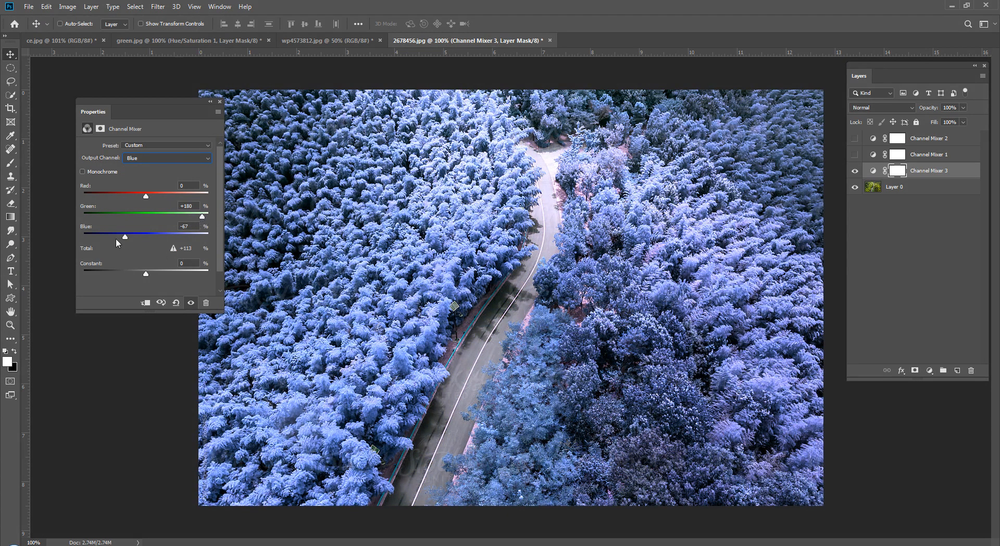
mouse_move(125, 237)
left_mouse_down()
mouse_move(117, 235)
mouse_move(133, 240)
left_mouse_up()
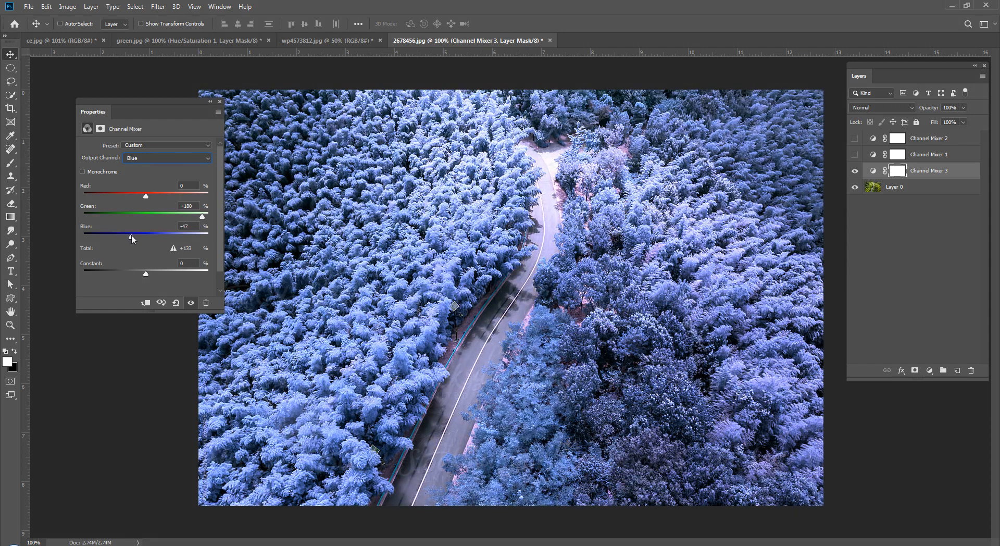
left_click_drag(190, 217, 166, 221)
mouse_move(176, 223)
left_mouse_down()
mouse_move(209, 217)
mouse_move(188, 231)
left_mouse_up()
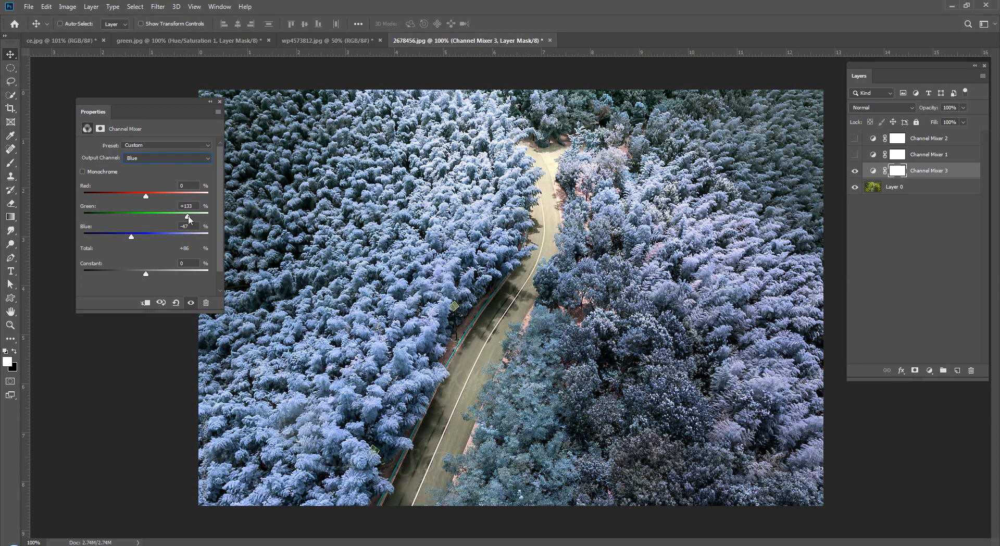
left_click_drag(190, 220, 180, 220)
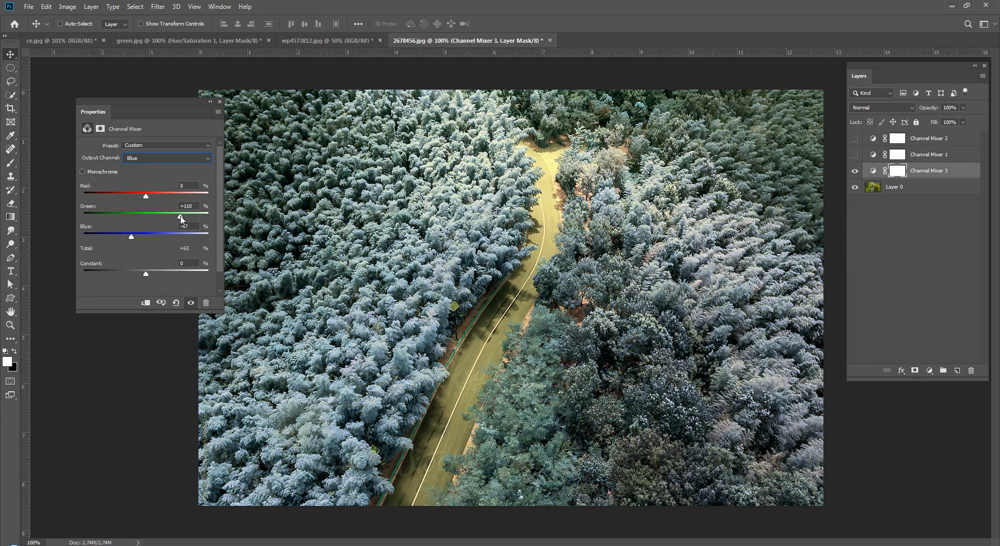
left_click(220, 102)
left_click(894, 286)
Add a Hue/Saturation adjustment layer on top of the stack with Yellows Saturation at -91, and deselect it.
left_click(929, 371)
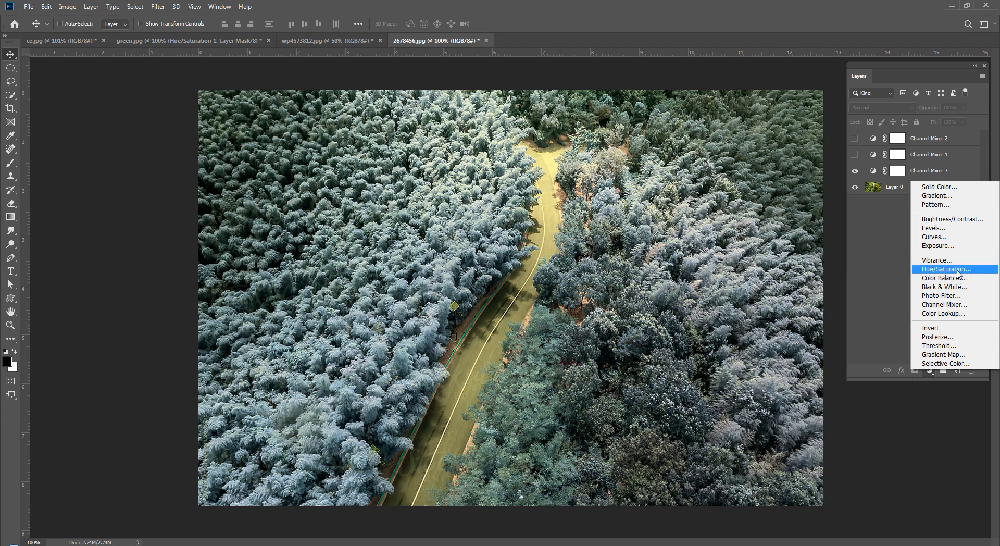
left_click(948, 269)
left_click(187, 160)
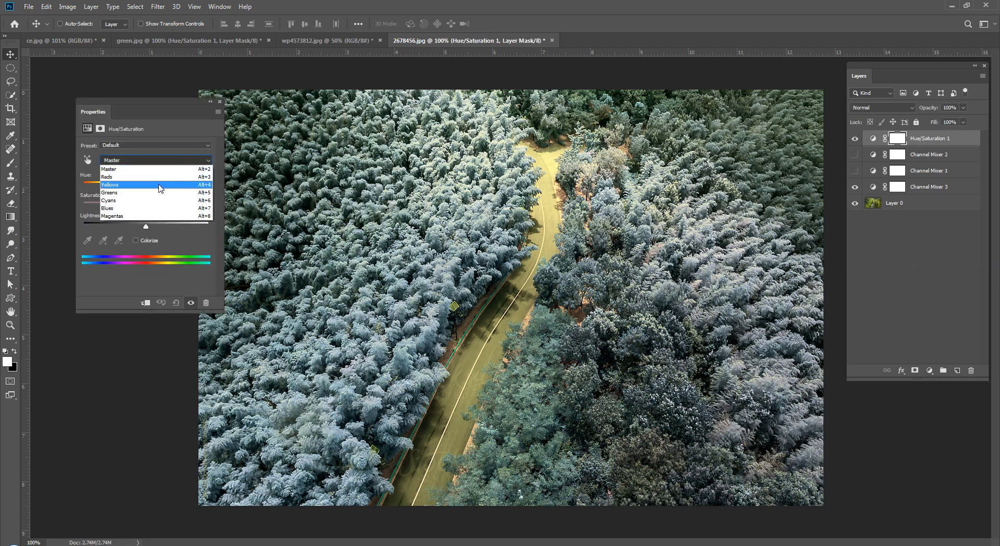
left_click(136, 179)
left_click_drag(146, 206, 90, 219)
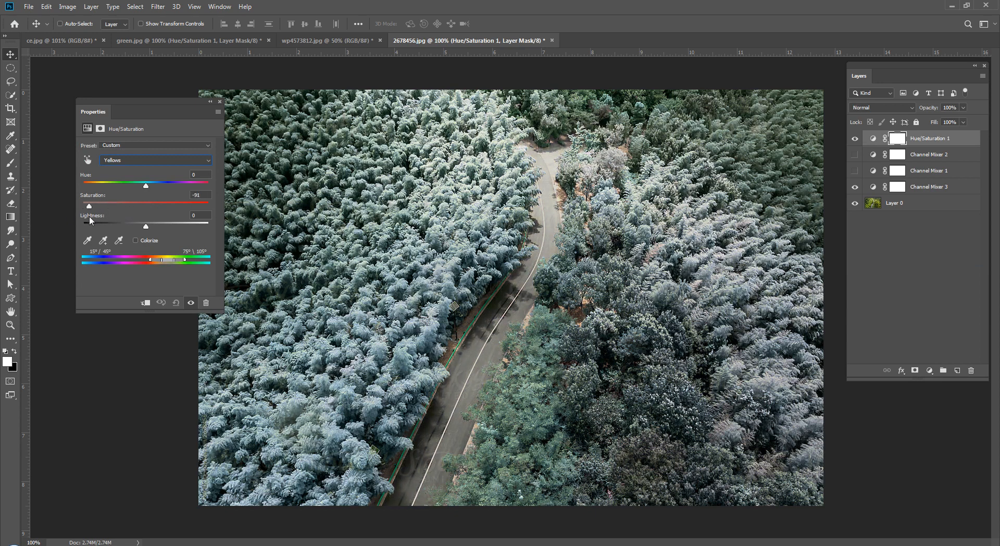
left_click(220, 102)
left_click(910, 235)
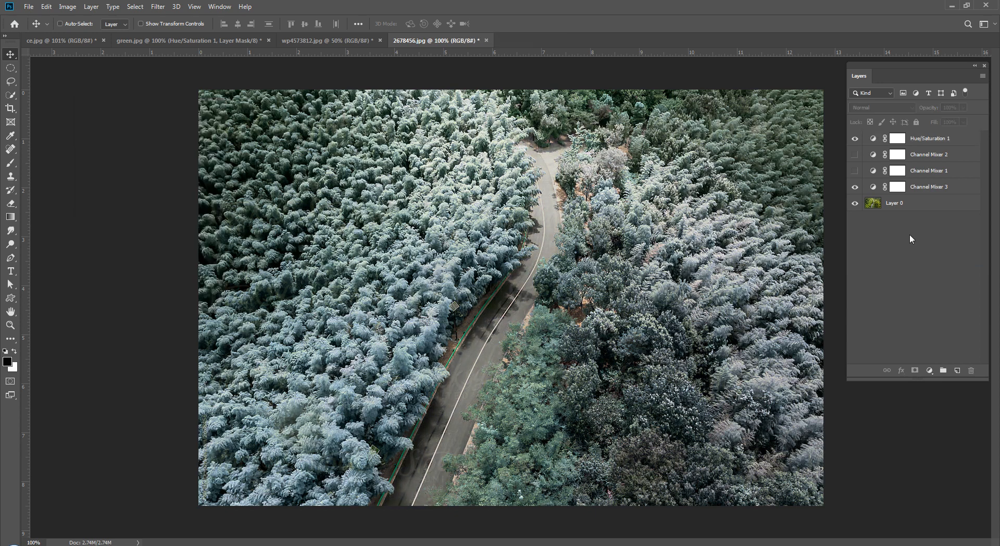
Preview the road photo with different adjustment layers toggled, and hide all of them to view the original.
left_click(855, 141)
left_click(855, 141)
left_click(855, 155)
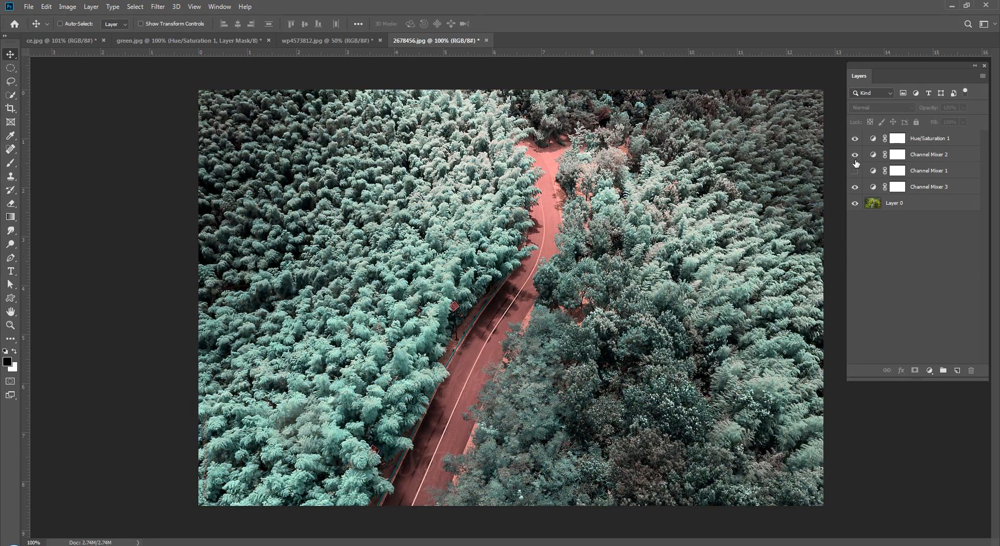
left_click(856, 162)
left_click(858, 188)
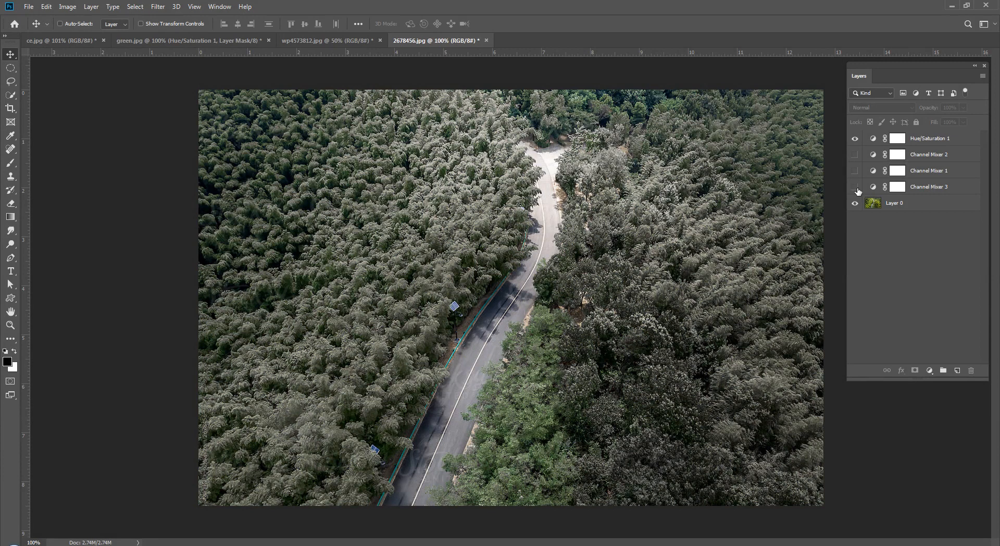
left_click(855, 138)
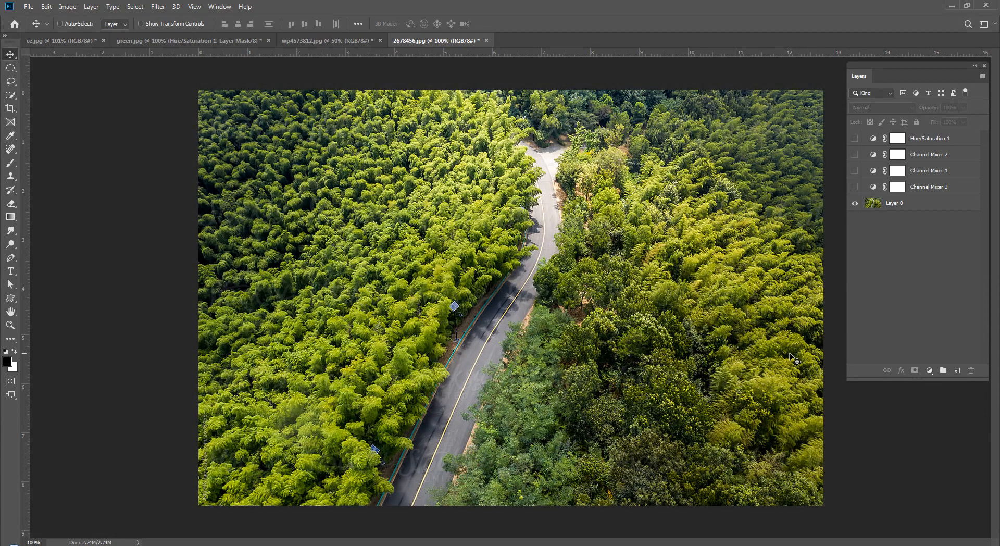
Preview Channel Mixer 1 and Channel Mixer 2 one at a time on the road photo, hiding each again.
left_click(855, 171)
left_click(854, 171)
left_click(855, 155)
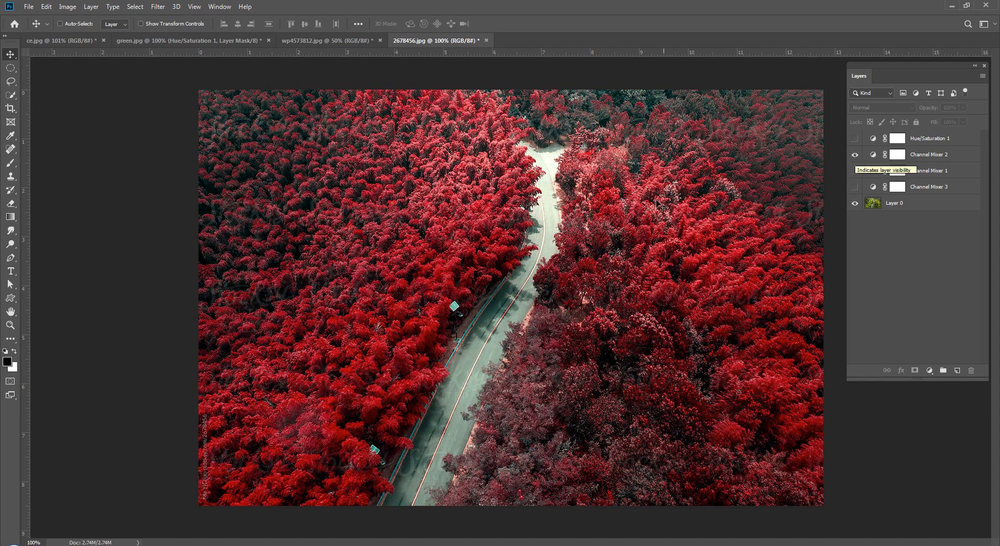
left_click(854, 155)
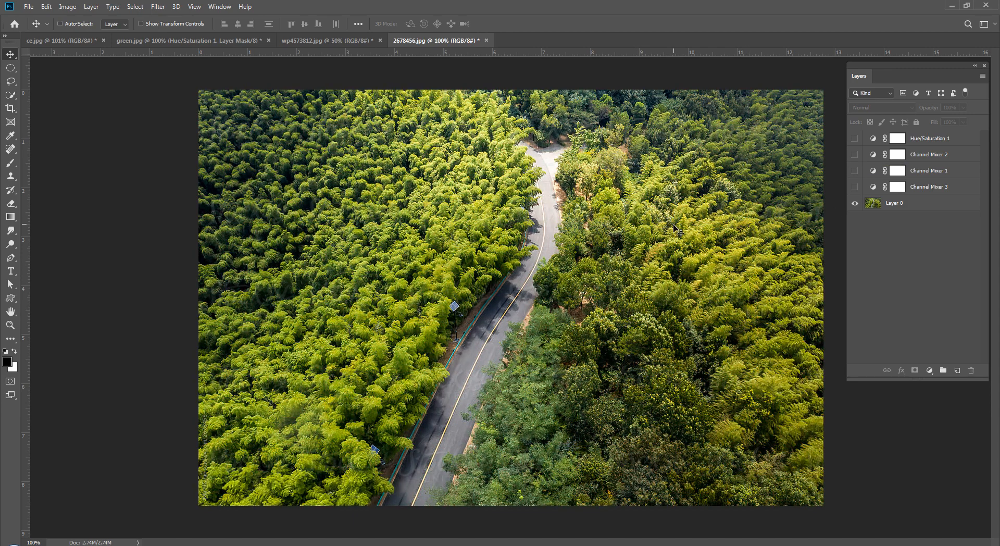
Show Hue/Saturation 1 and Channel Mixer 3 together, and compare the road with Hue/Saturation 1 off and on.
left_click(855, 139)
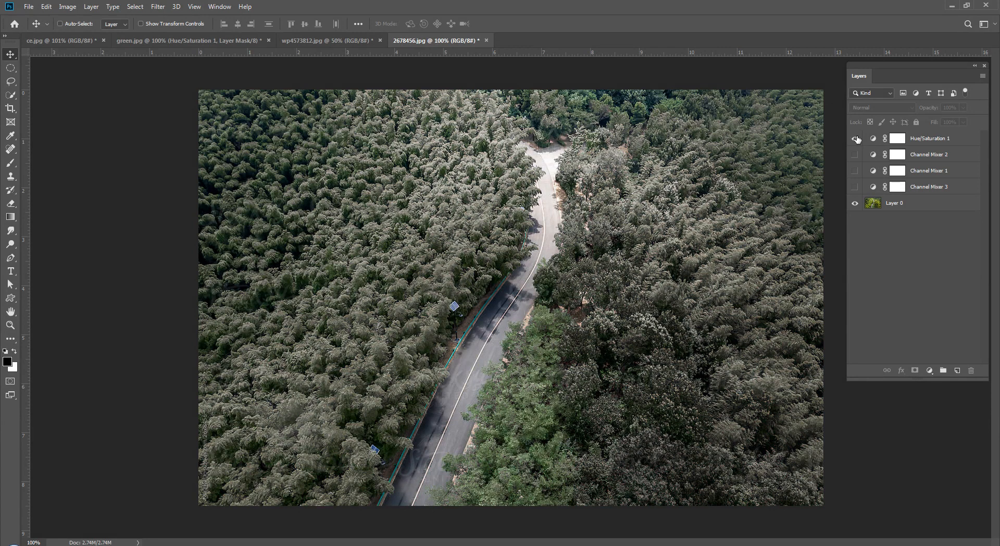
left_click(854, 187)
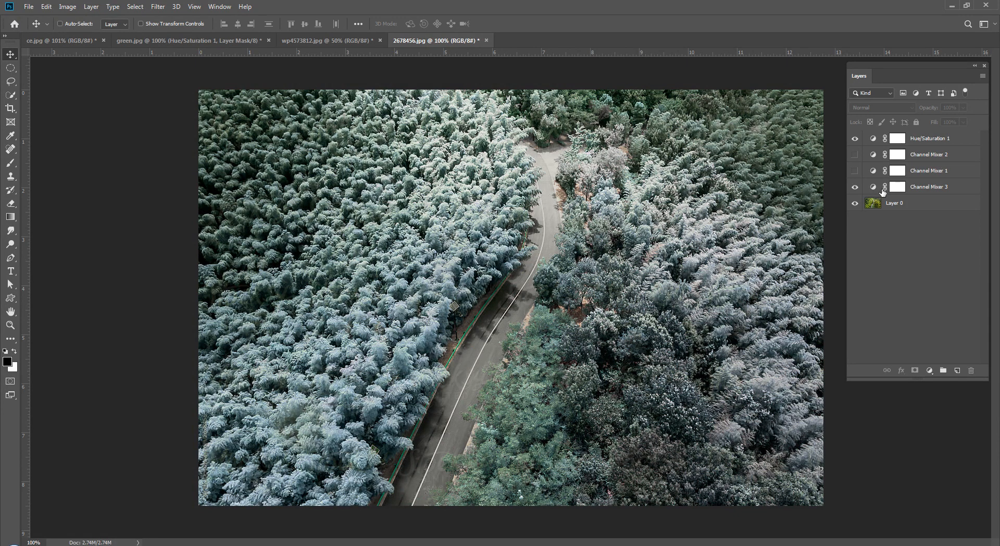
left_click(855, 139)
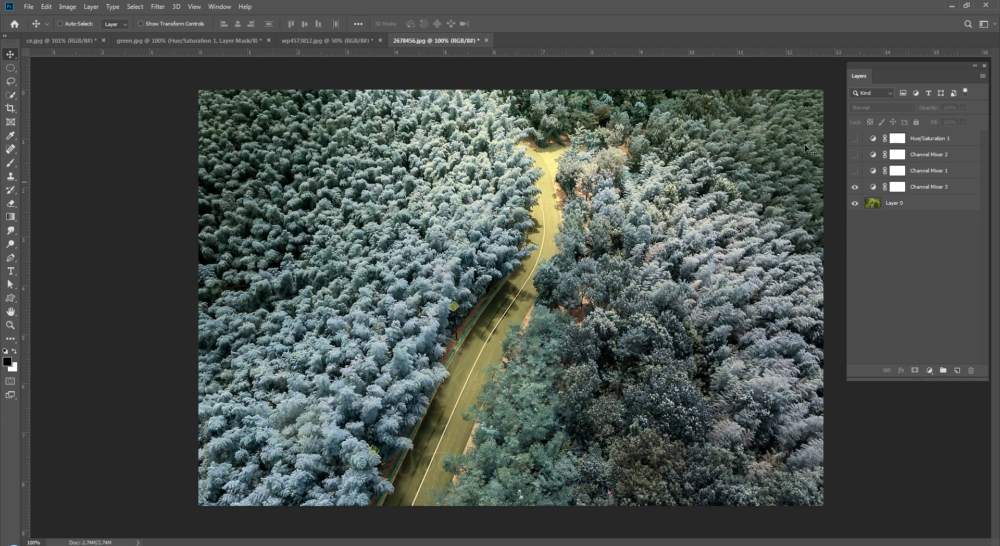
left_click(855, 138)
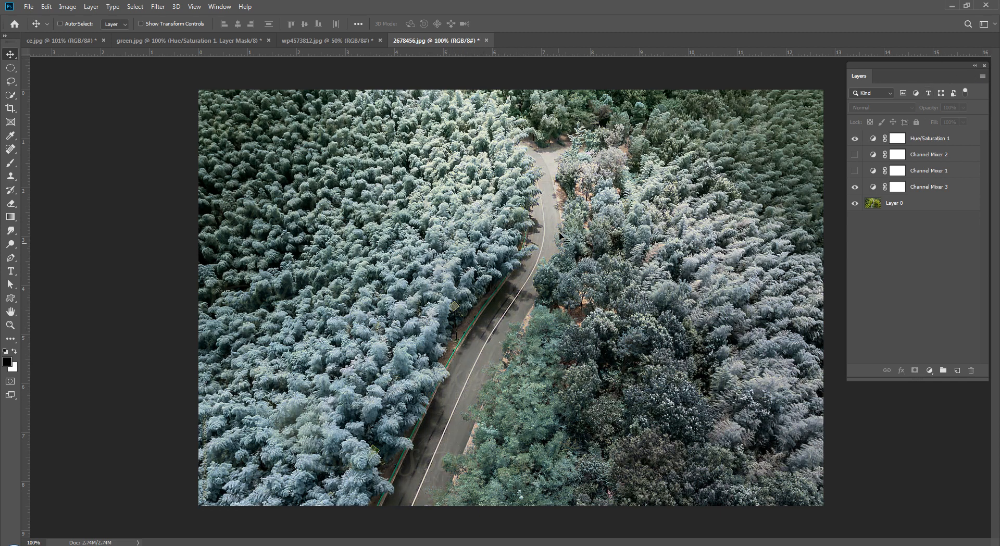
Switch to wp4573812.jpg and delete both of its Channel Mixer layers.
left_click(319, 40)
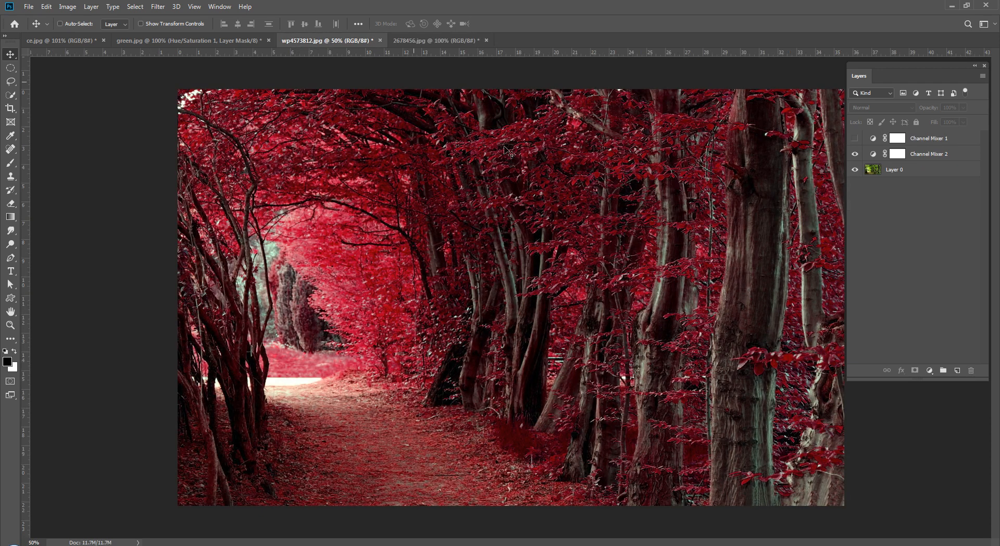
left_click(856, 153)
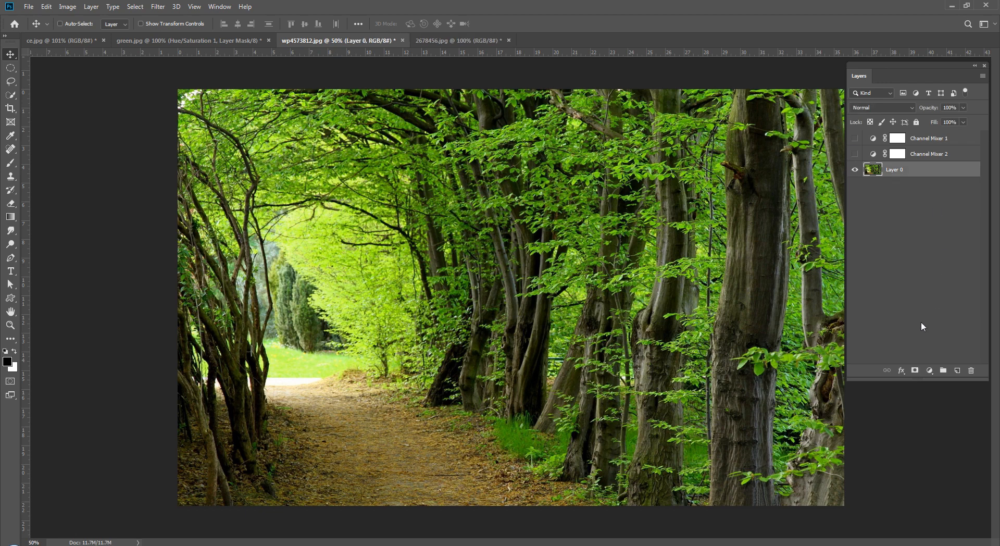
left_click(950, 147)
key("Delete")
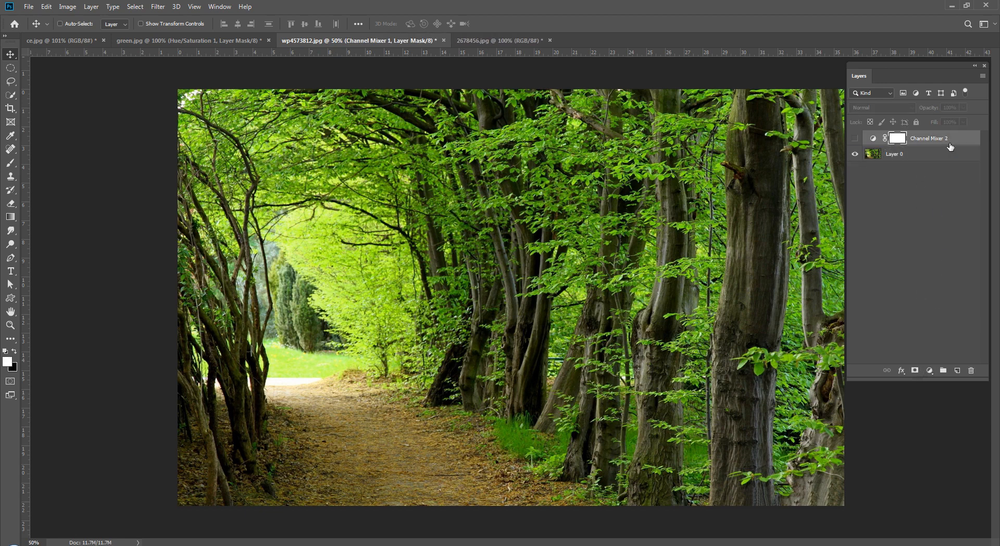
key("Delete")
Add a Channel Mixer layer to the forest path photo with Green +117% and Blue -48% for the Blue output.
left_click(929, 370)
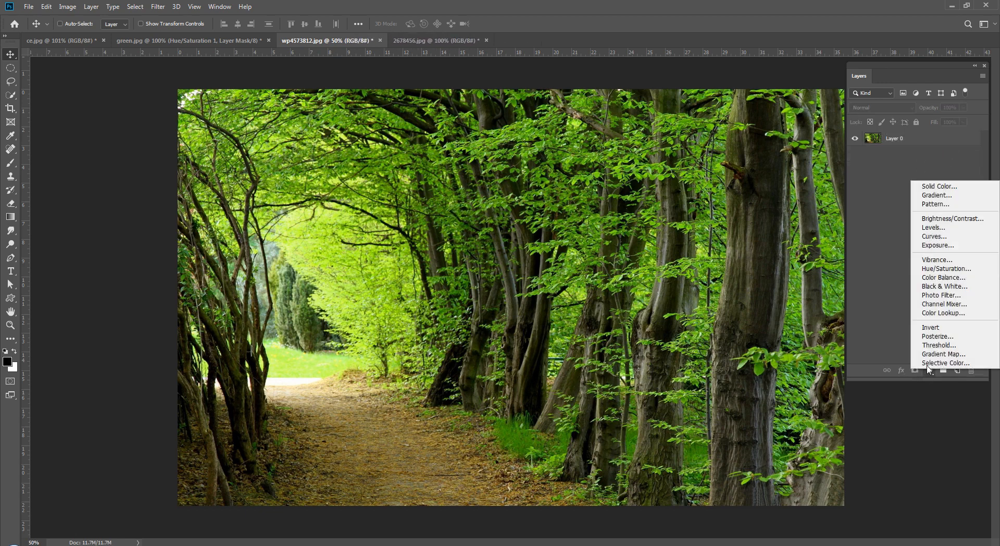
left_click(936, 306)
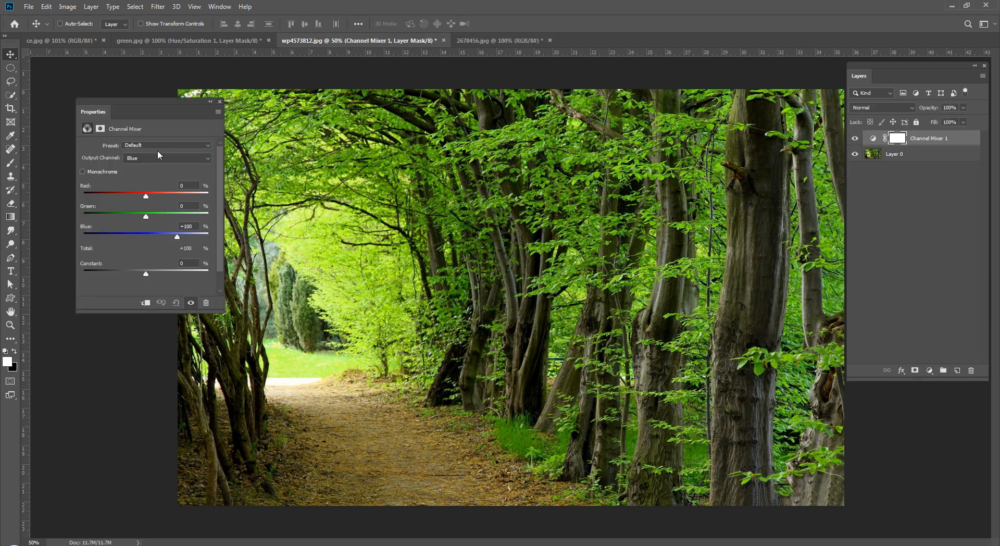
left_click_drag(146, 216, 185, 223)
mouse_move(125, 241)
left_mouse_down()
mouse_move(150, 240)
mouse_move(138, 238)
left_mouse_up()
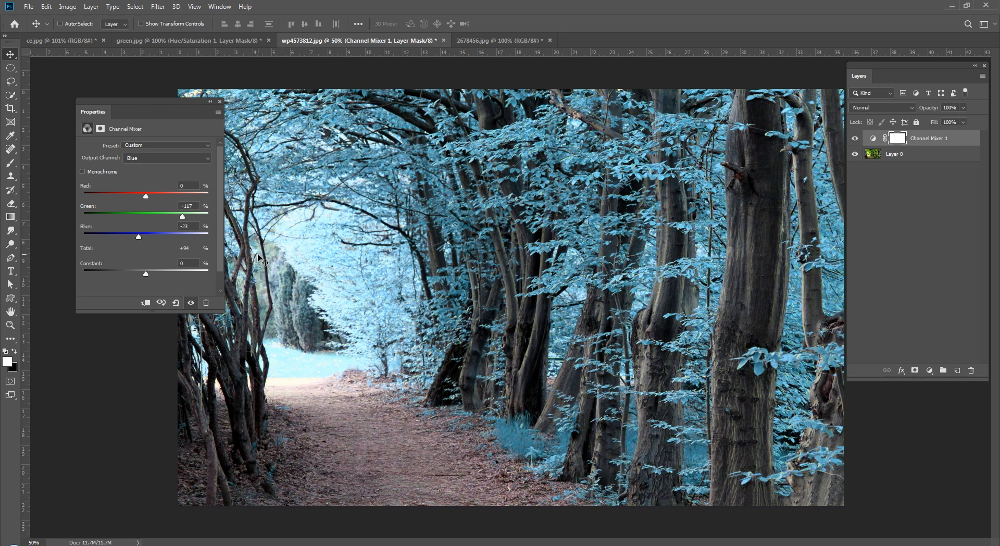
left_click_drag(142, 239, 131, 238)
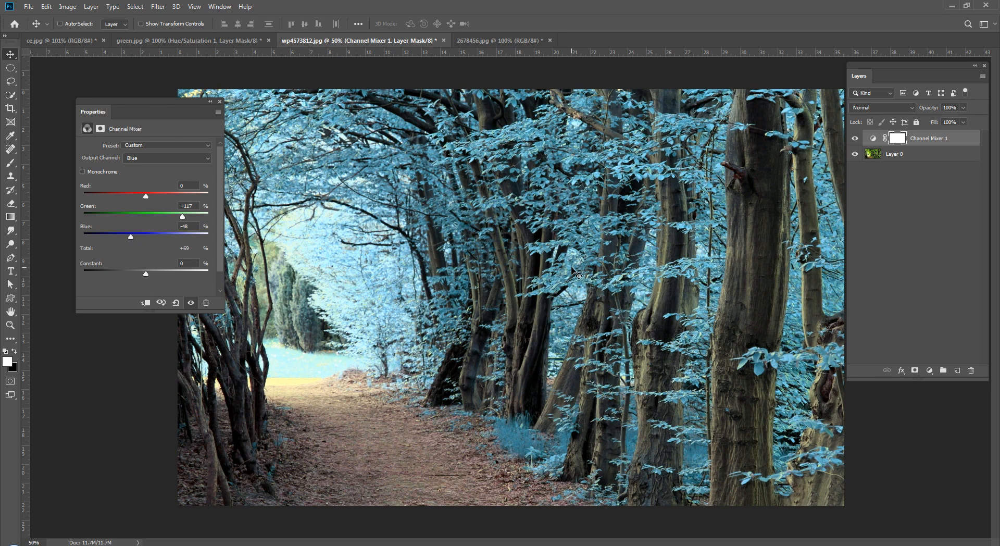
left_click(221, 102)
Switch to green.jpg and delete its Hue/Saturation 1 and Channel Mixer 1 layers.
key("ctrl+Tab")
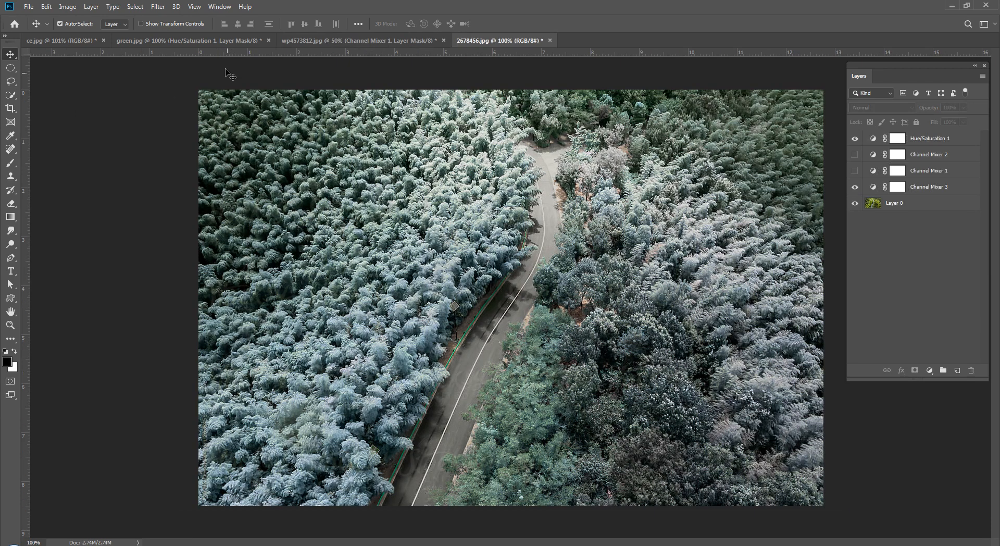
left_click(214, 44)
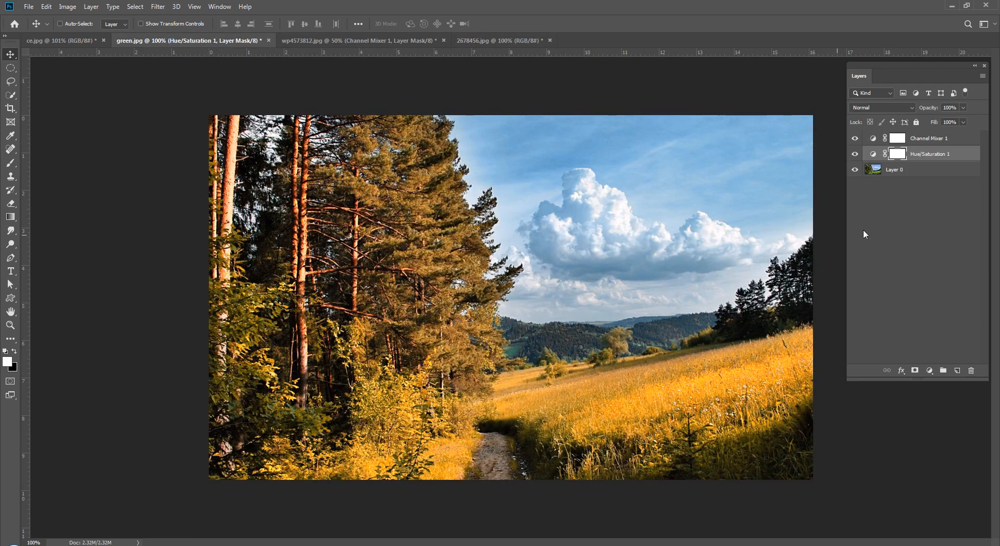
left_click(873, 154)
key("Delete")
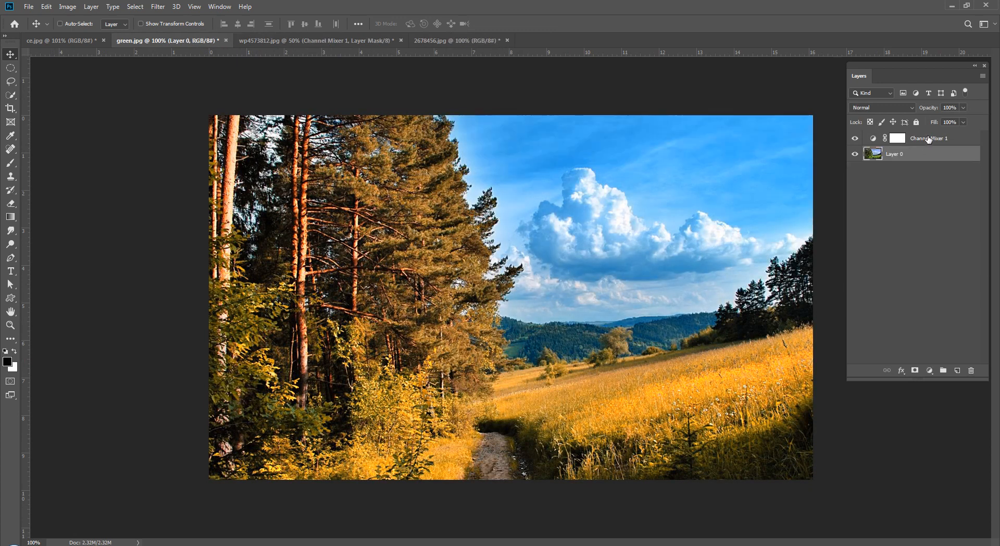
key("Delete")
Add a Channel Mixer layer to green.jpg, try Green +97% and Blue +113% in the Blue output, and reset the adjustment.
left_click(929, 370)
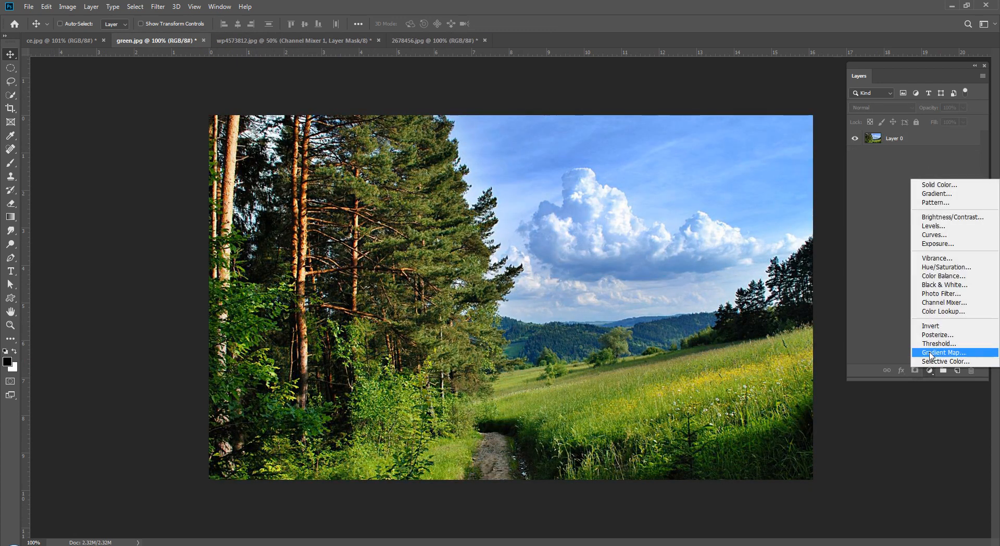
left_click(944, 302)
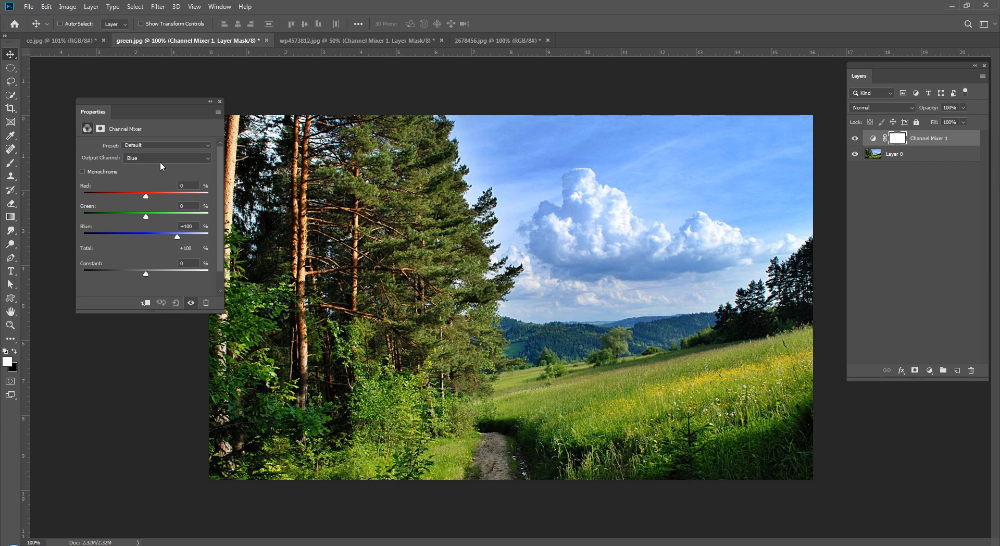
left_click_drag(146, 216, 183, 235)
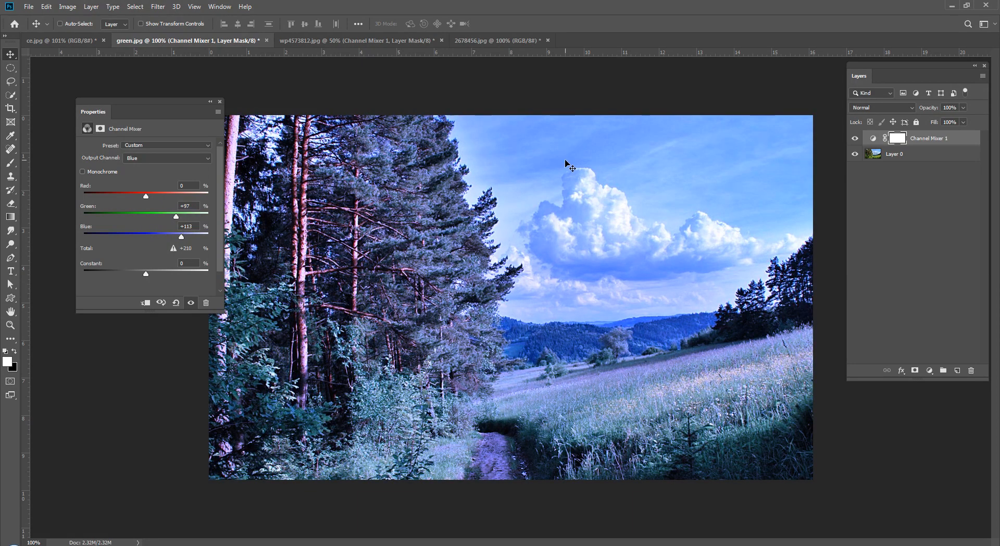
left_click(176, 303)
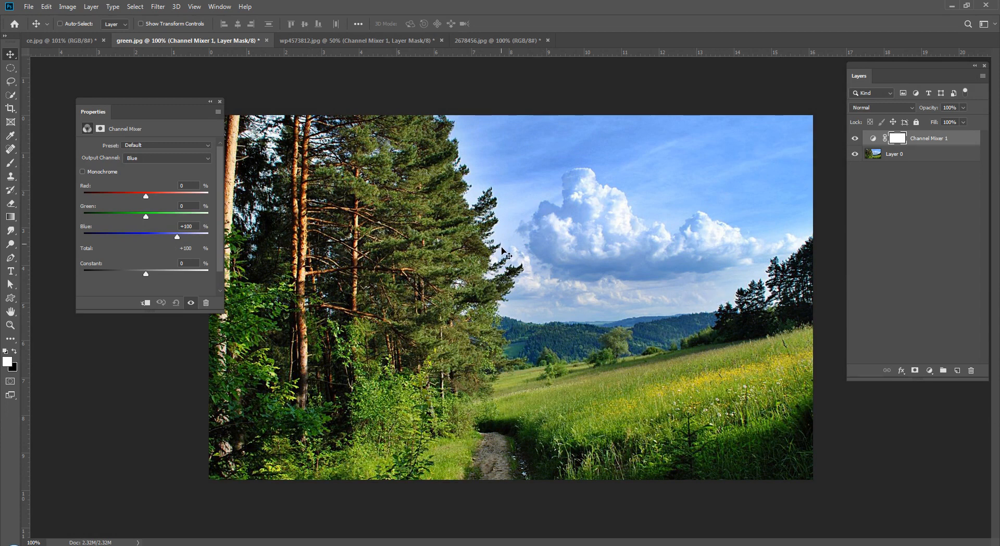
left_click(220, 102)
left_click(942, 276)
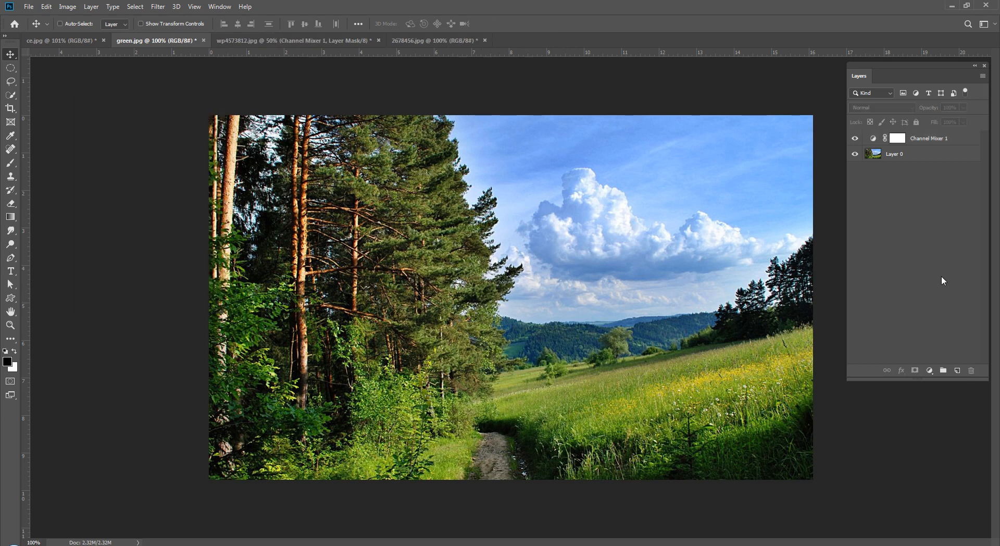
Delete the Channel Mixer 1 layer from green.jpg, and hide the Hue/Saturation 1 and Channel Mixer 1 layers in ce.jpg.
left_click(925, 141)
key("Delete")
left_click(76, 44)
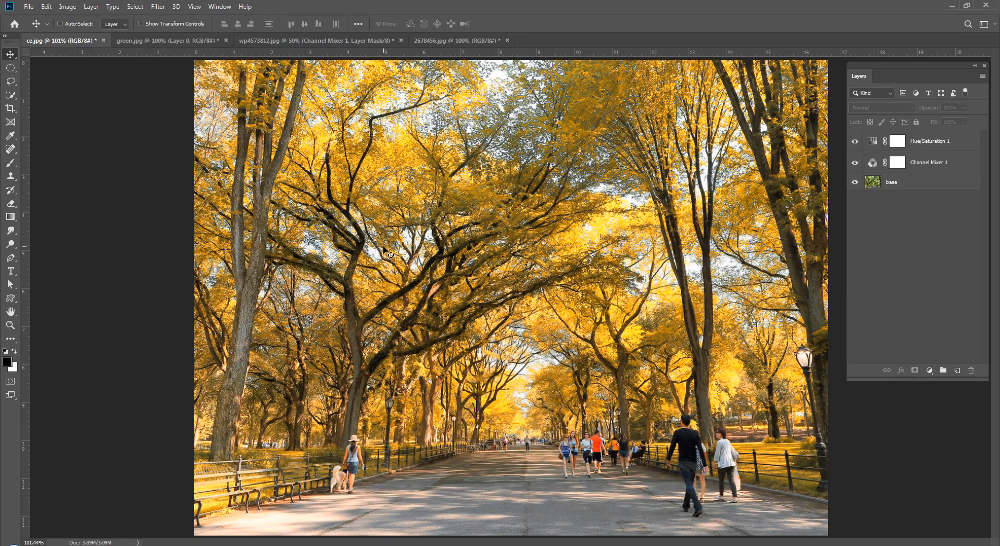
left_click(855, 141)
left_click(854, 162)
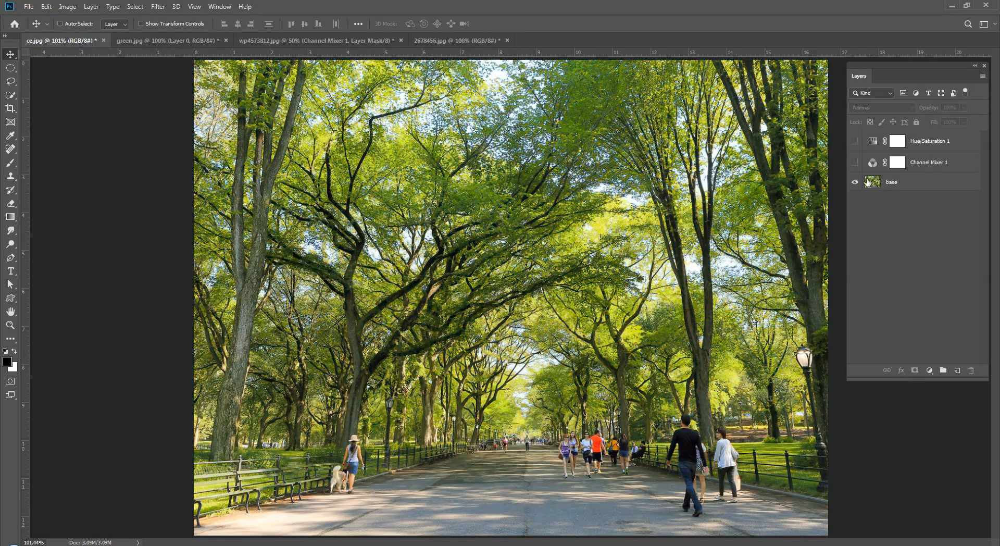
Add a Channel Mixer layer directly above the base layer with Green +133% and Blue -78% for the Blue output.
left_click(909, 184)
left_click(929, 370)
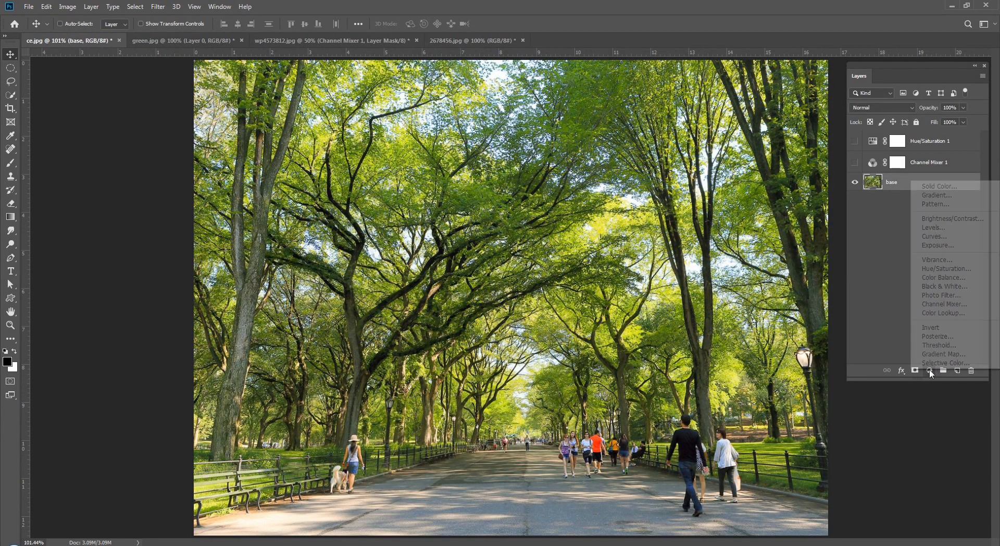
left_click(945, 305)
left_click(149, 215)
left_click_drag(157, 216, 123, 237)
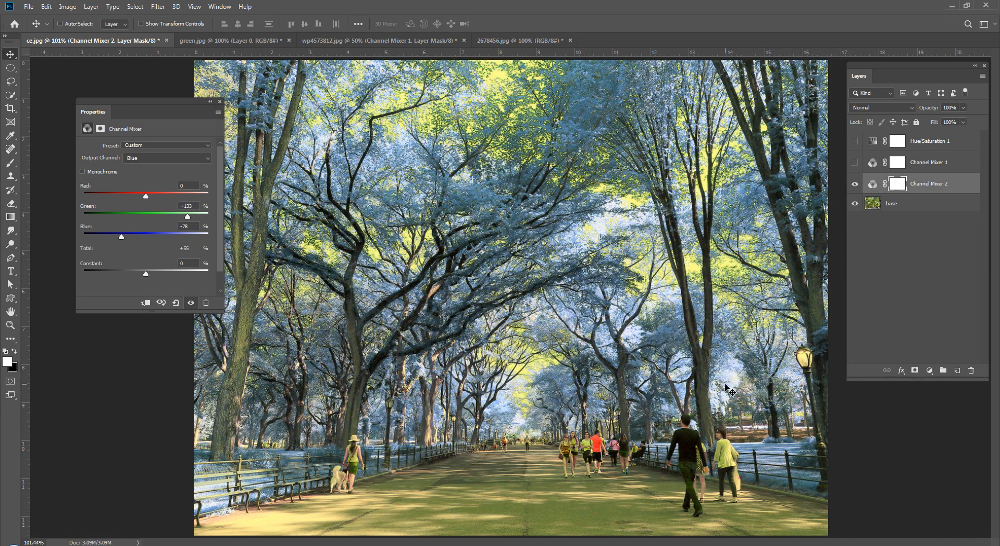
left_click(220, 102)
left_click(956, 293)
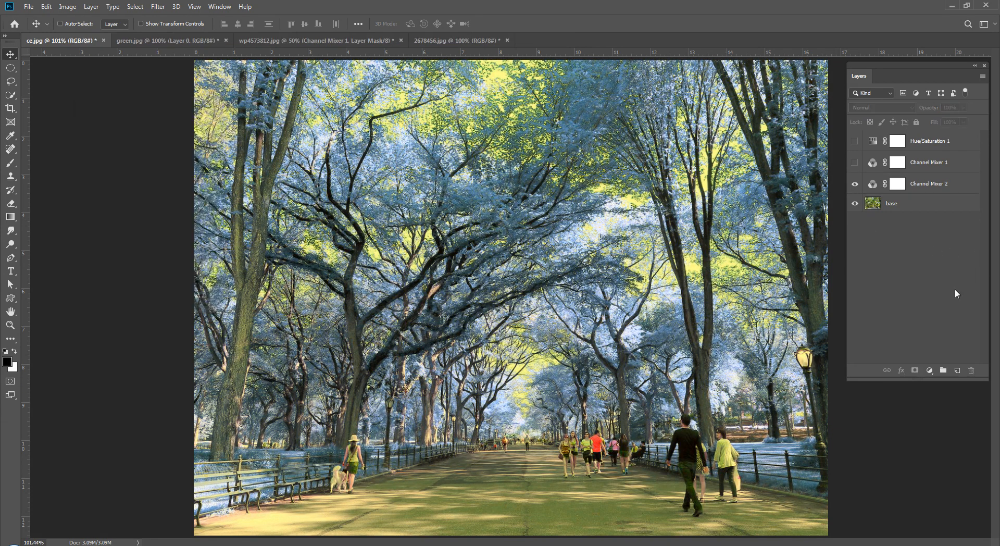
Add a Hue/Saturation layer at the top of the ce.jpg layer stack and set the Yellows saturation to -100.
left_click(931, 370)
left_click(938, 266)
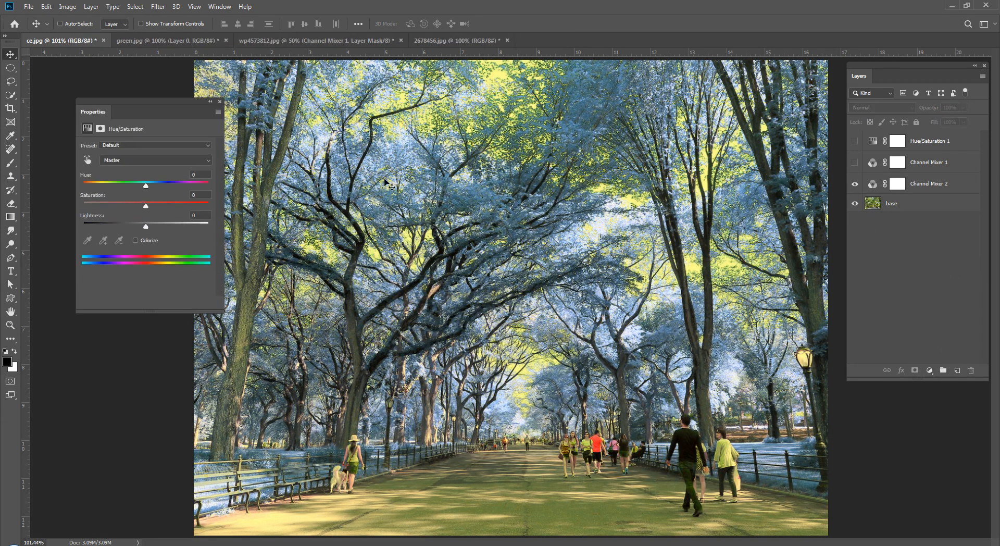
left_click(183, 164)
left_click(136, 179)
left_click_drag(146, 206, 83, 207)
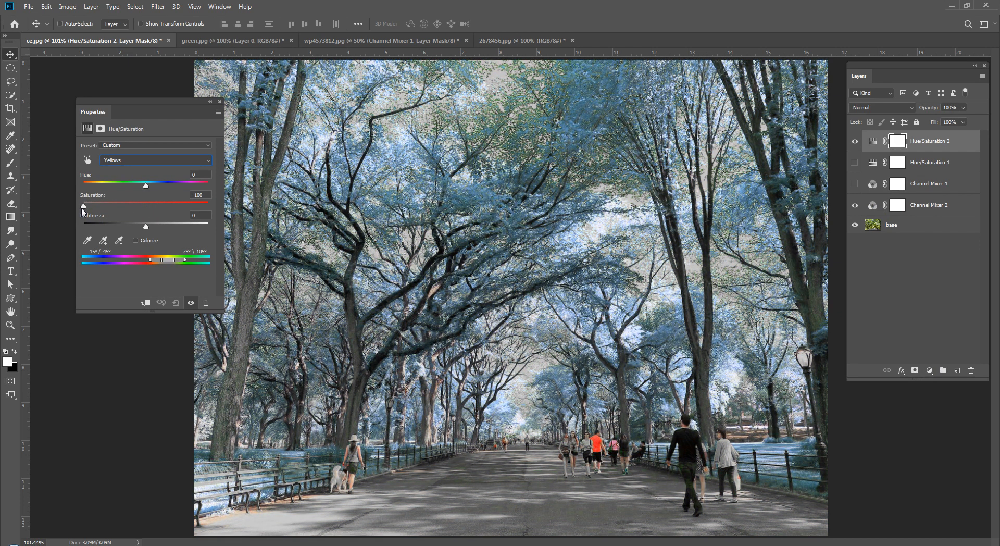
left_click(221, 102)
left_click(921, 245)
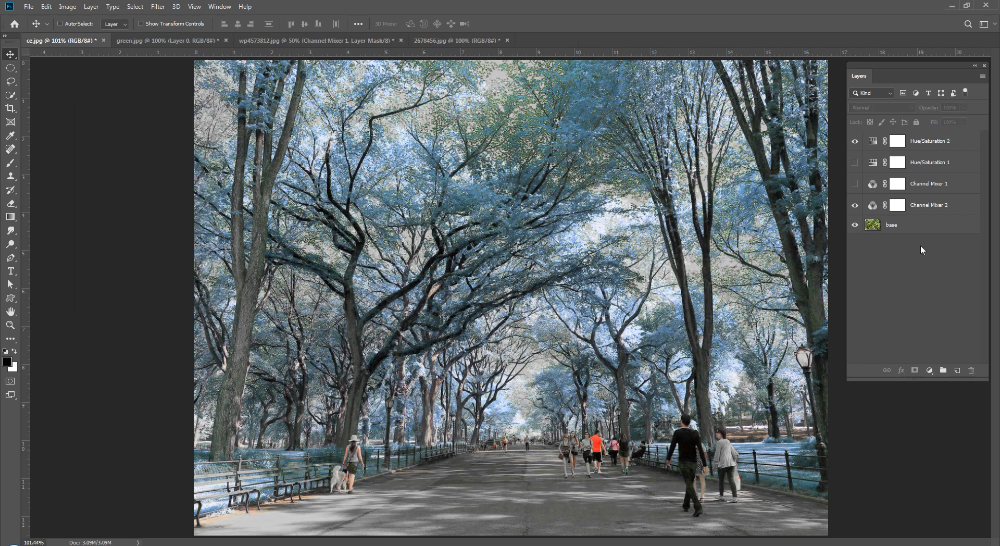
Review the settings of Channel Mixer 2 in ce.jpg and of Channel Mixer 3 in 2678456.jpg.
left_click(871, 205)
left_click(220, 101)
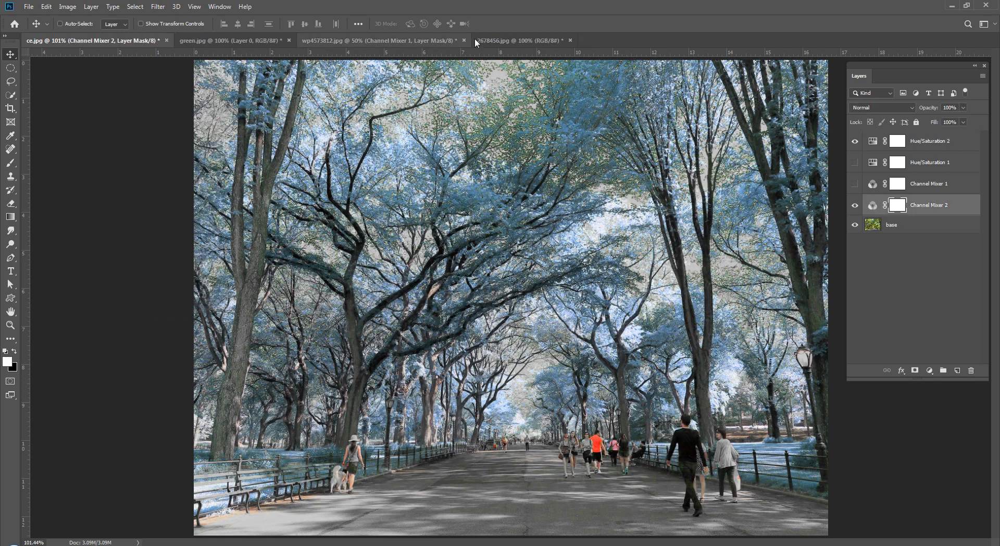
left_click(503, 40)
double_click(918, 187)
key("Return")
left_click(875, 189)
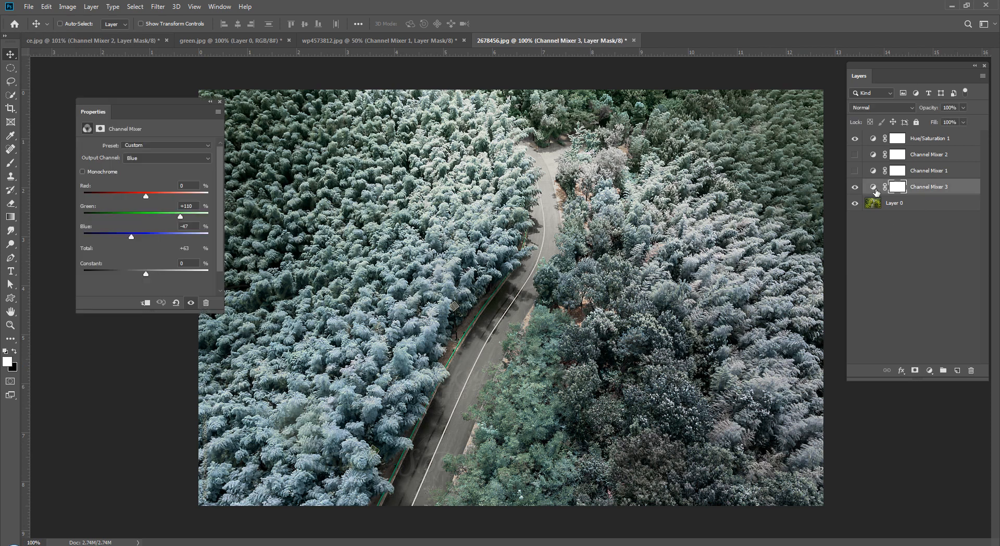
left_click(219, 103)
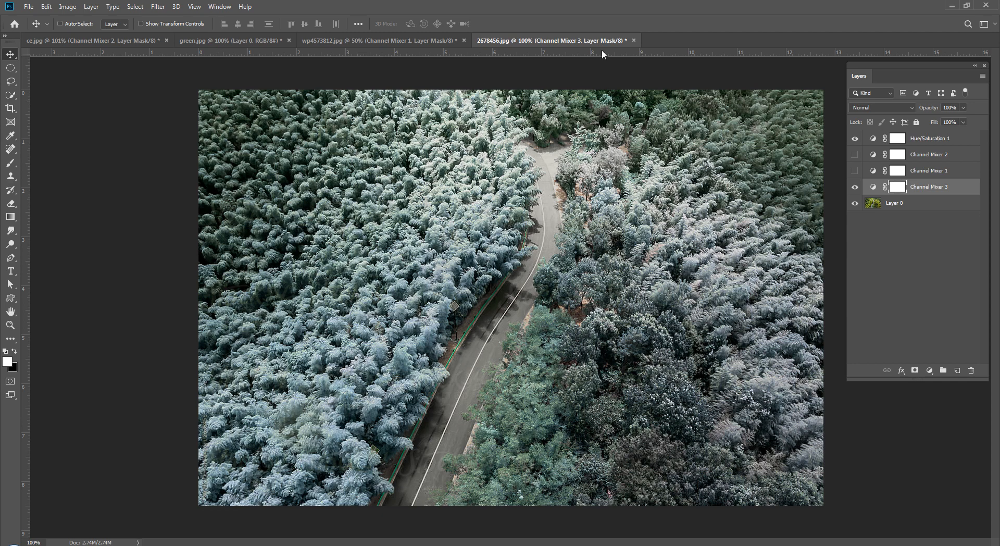
left_click(904, 275)
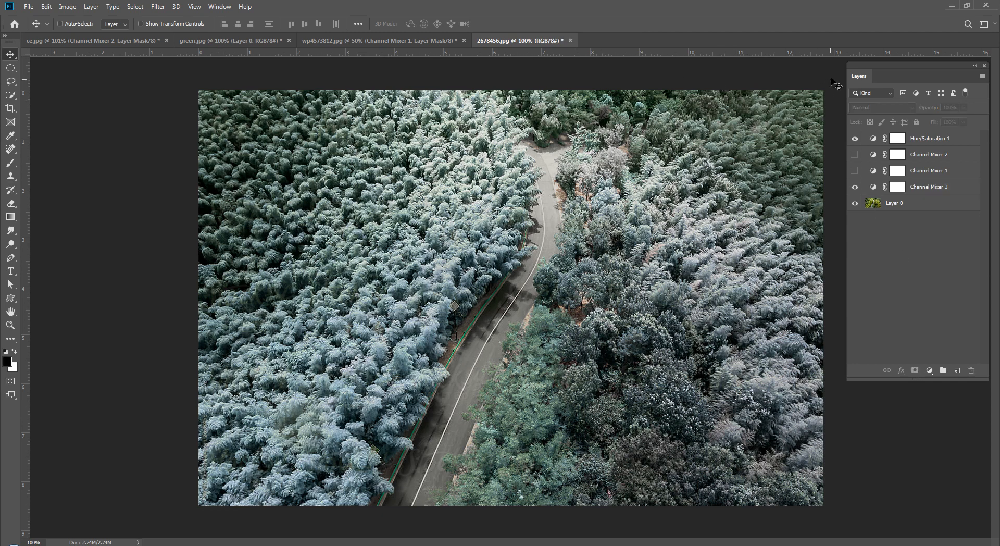